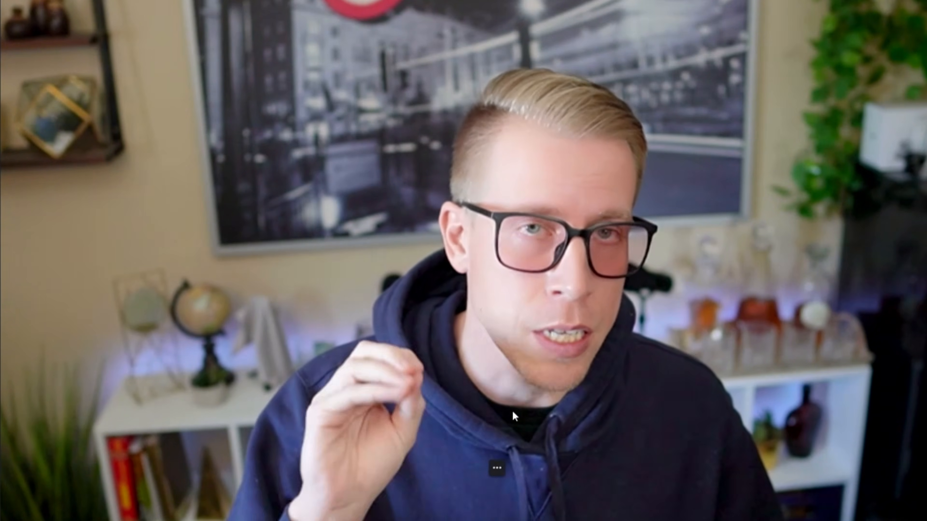
click(504, 473)
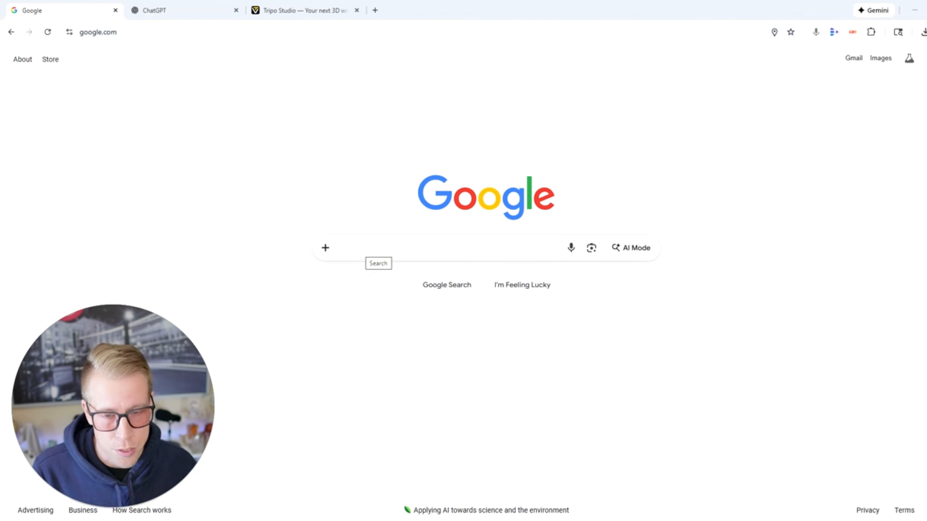
Search Google for trending home decorations and show the image results
click(365, 250)
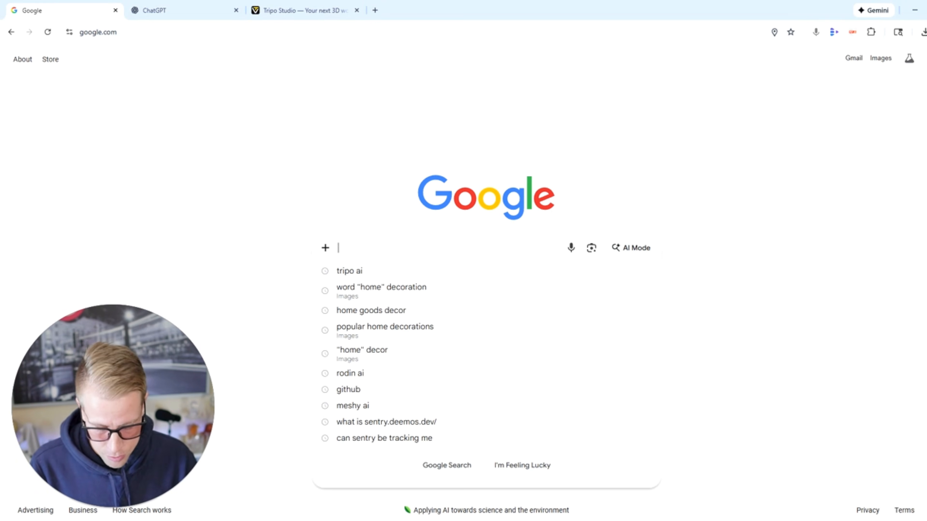
text(trneding home)
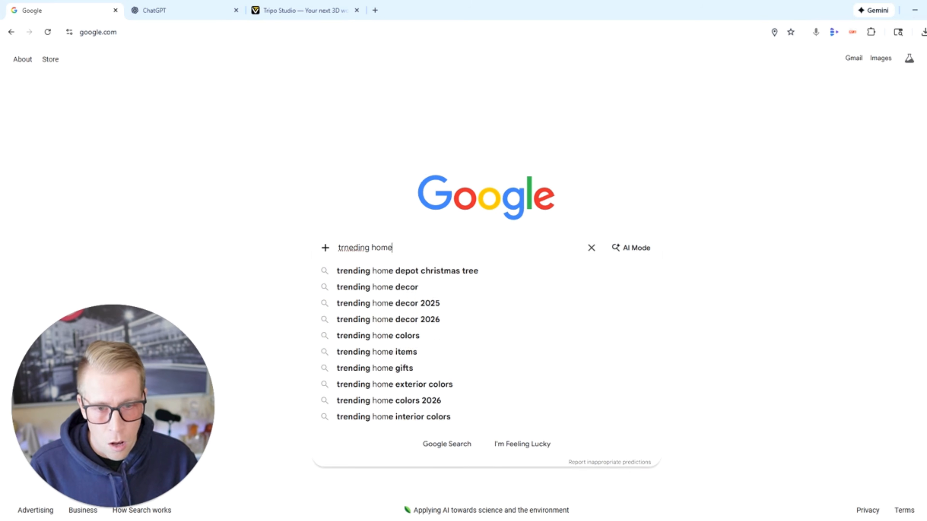
text( decorations)
key(Return)
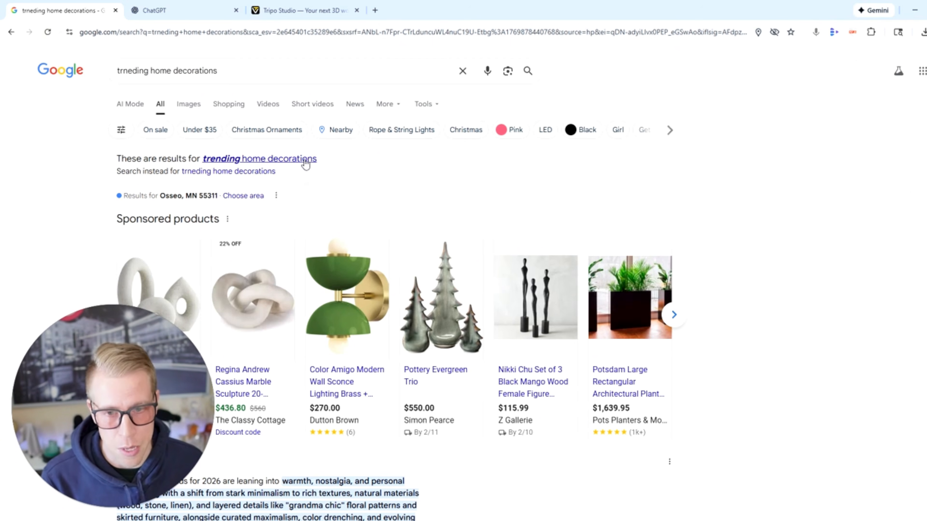
click(305, 161)
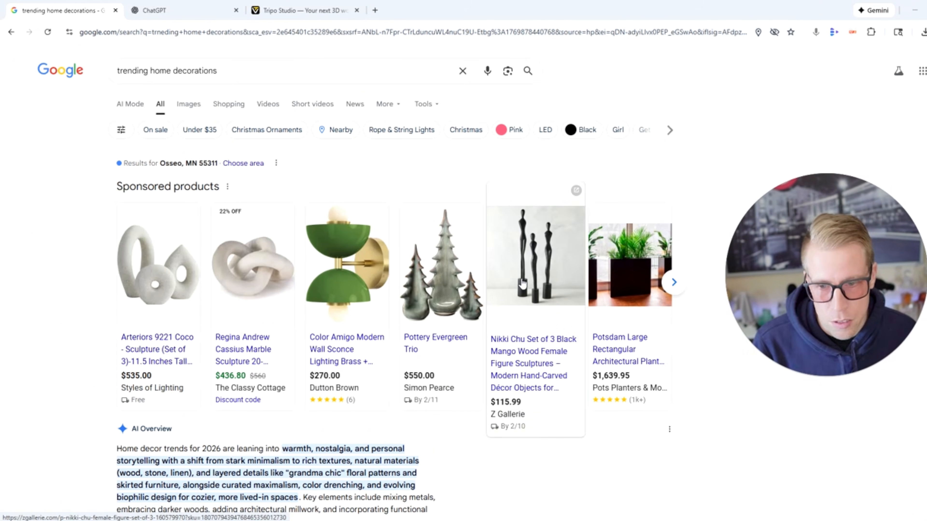
click(189, 104)
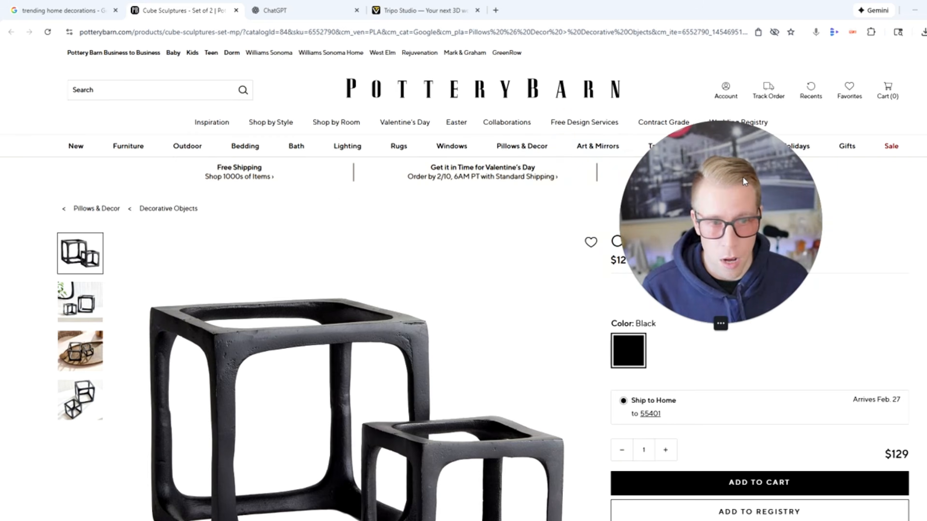
Look over the Cube Sculptures - Set of 2 product page and display its fourth photo
scroll(273, 276, down, 3)
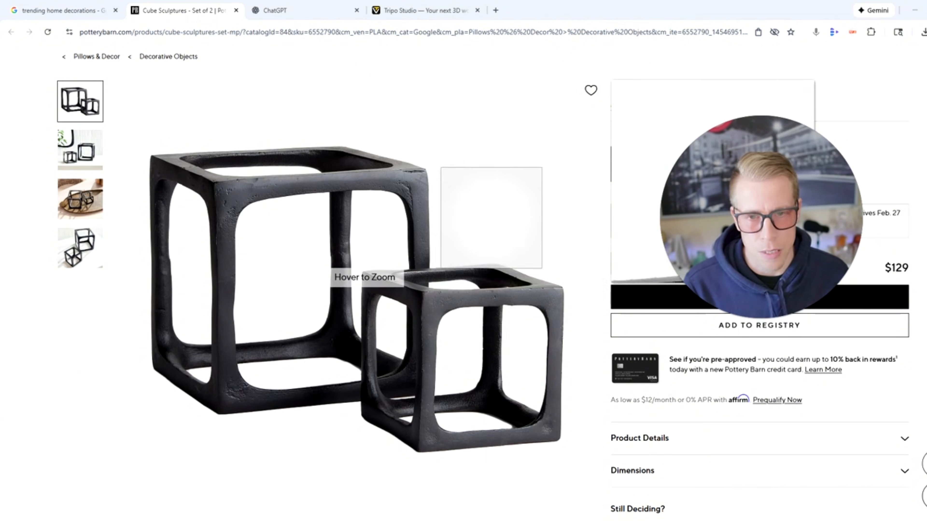
scroll(411, 402, up, 2)
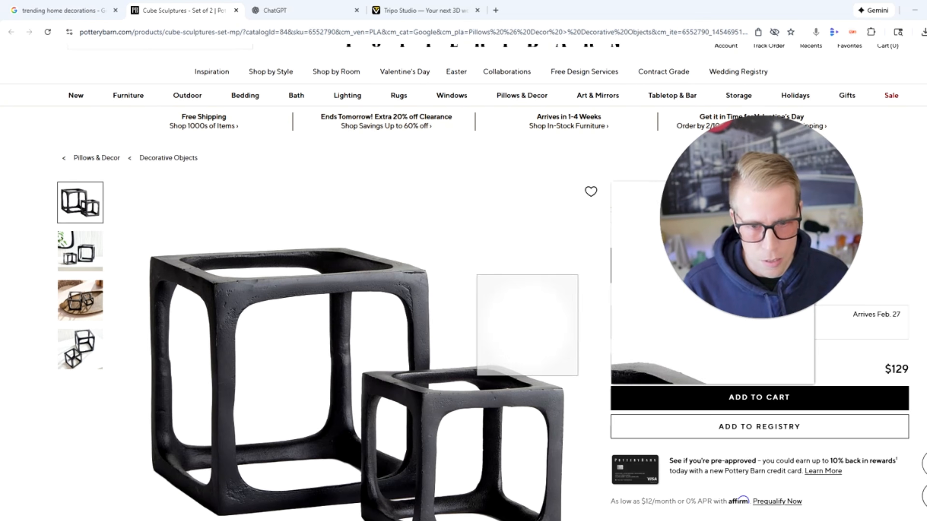
scroll(511, 306, down, 2)
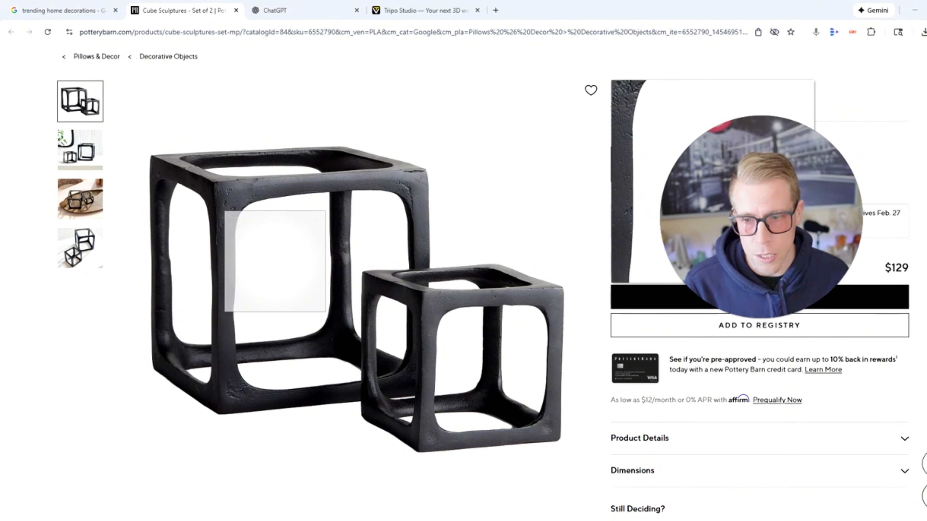
click(91, 254)
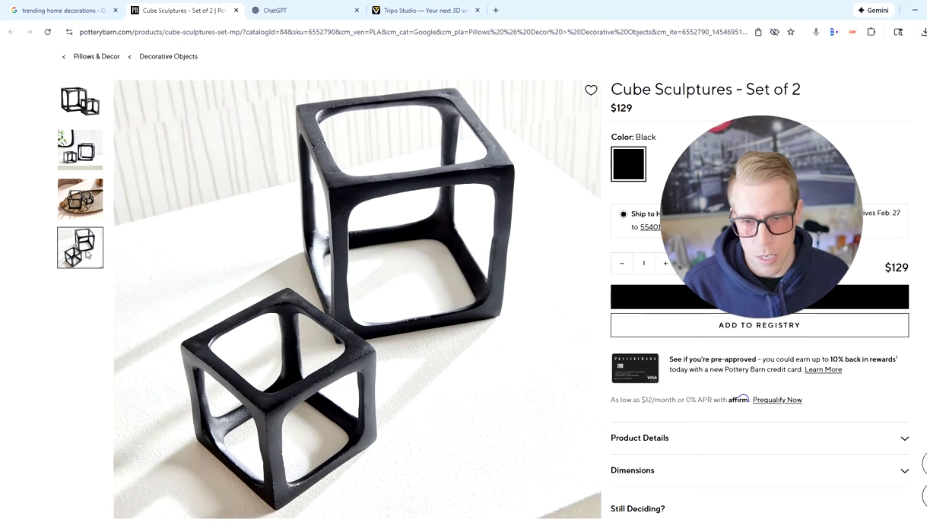
Enlarge the photo of the two black cube sculptures and save the image to the computer
right_click(371, 254)
click(326, 252)
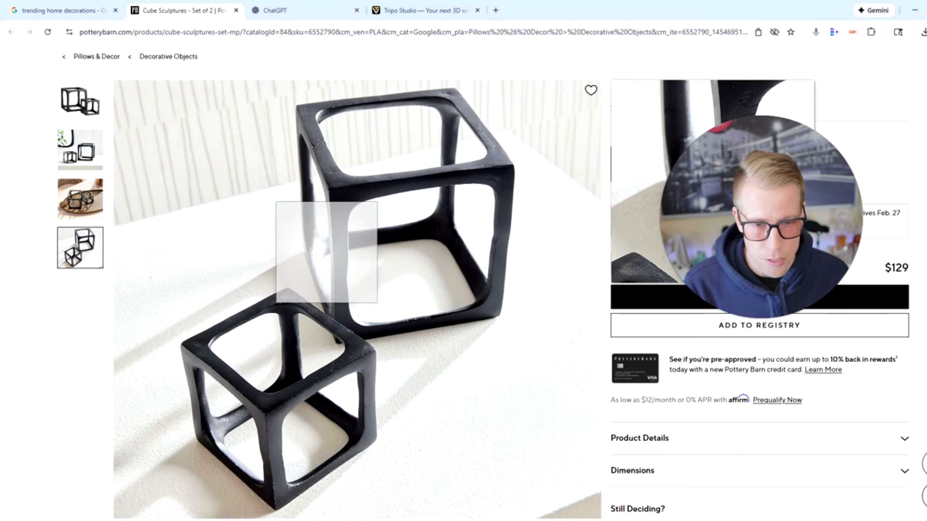
right_click(461, 251)
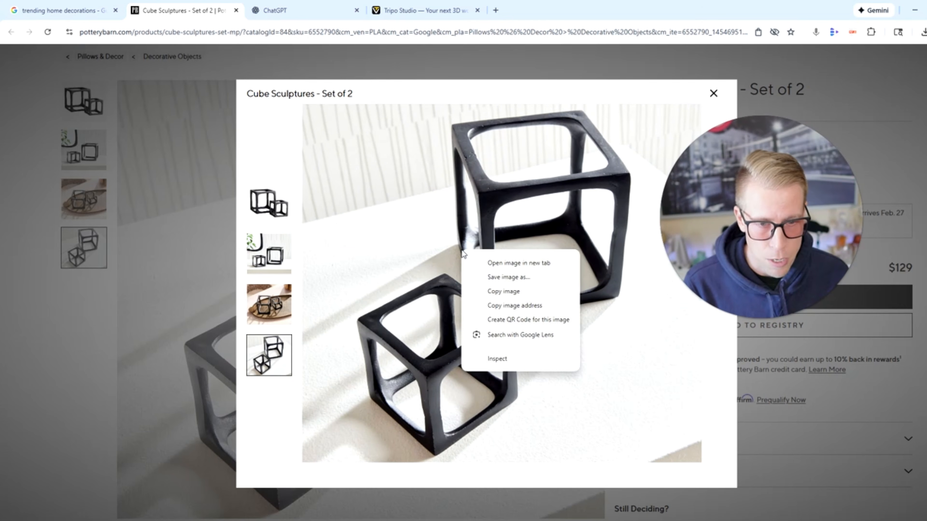
click(486, 278)
click(554, 294)
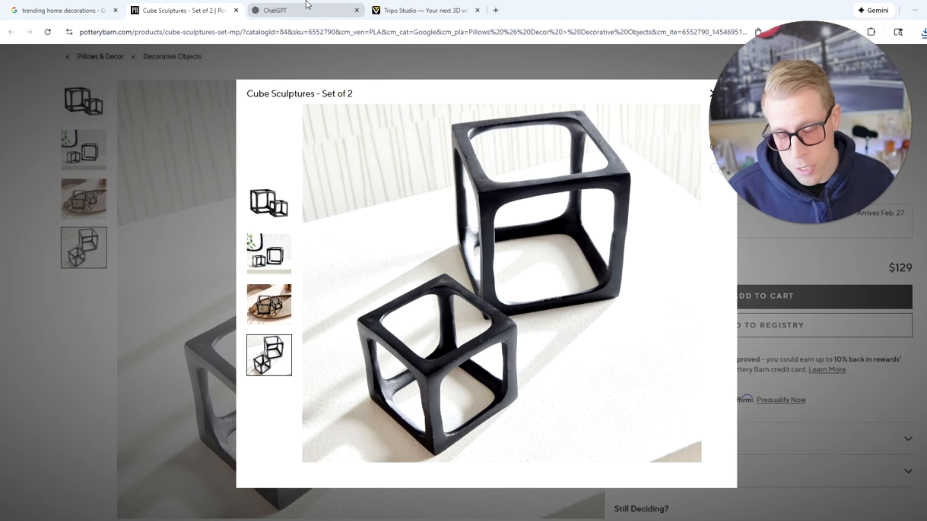
Switch to ChatGPT and attach the saved cube sculptures photo to a new chat
click(306, 8)
drag(730, 137, 14, 292)
click(371, 259)
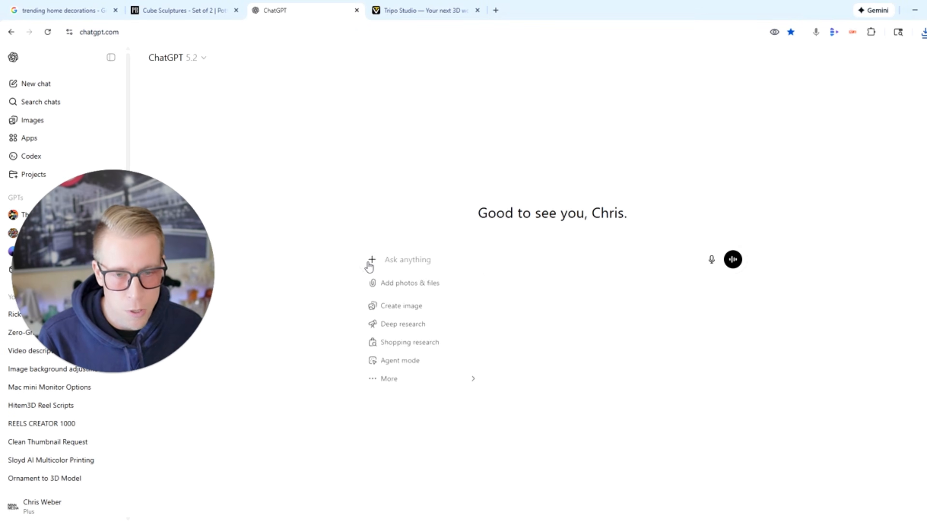
click(401, 282)
double_click(288, 161)
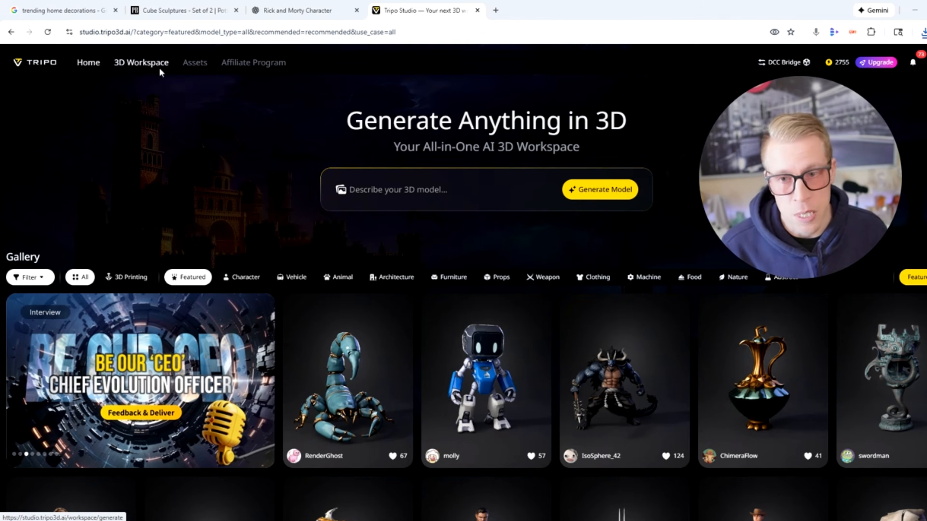
Open Tripo's 3D workspace and generate an Ultra-quality model from the ChatGPT diamond frame image in Downloads
click(142, 65)
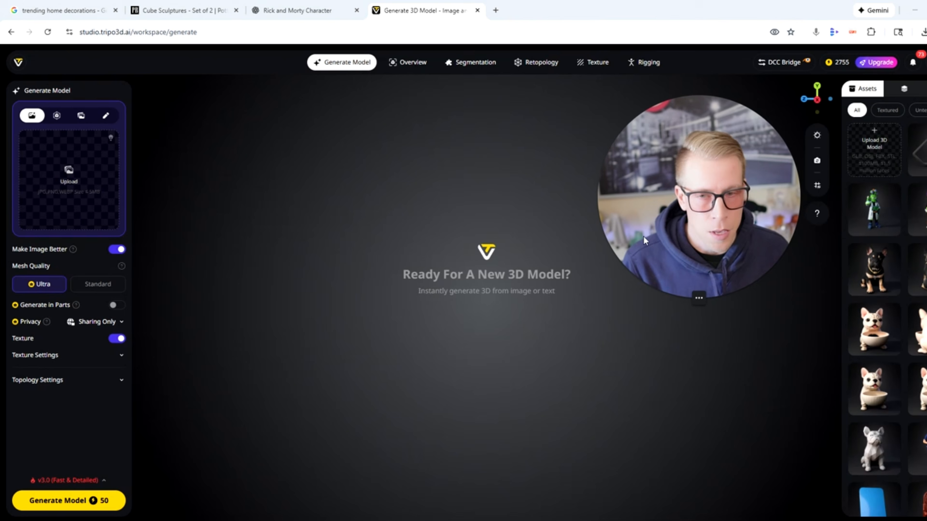
click(70, 172)
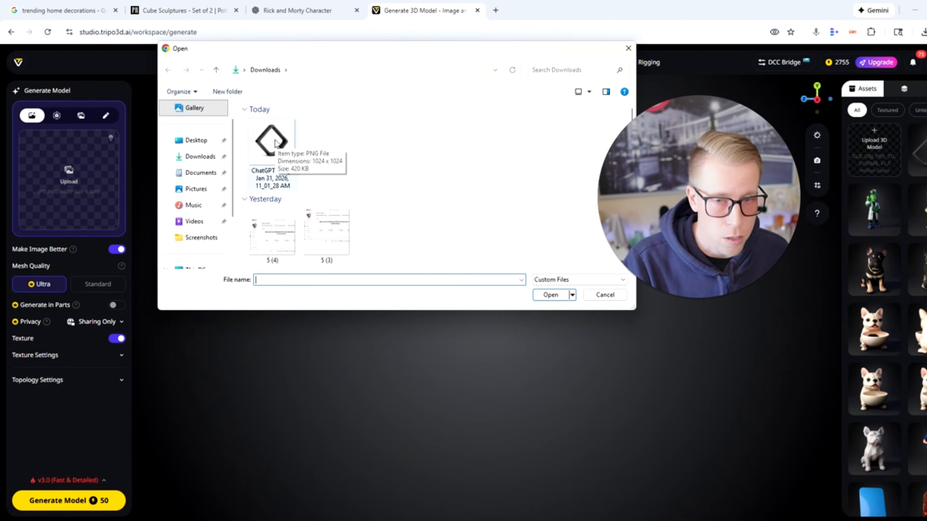
double_click(274, 142)
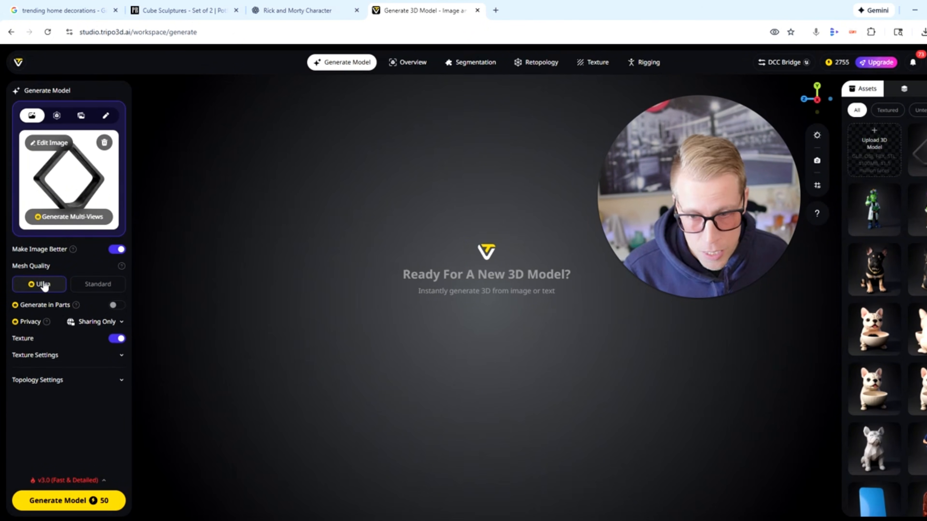
click(82, 506)
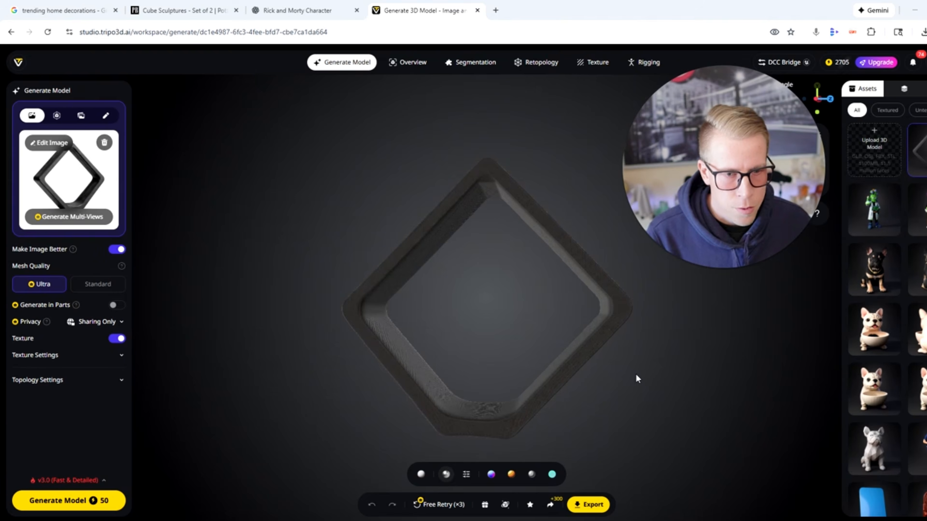
Inspect the generated diamond frame model from several sides and set its export format to STL
drag(635, 378, 344, 363)
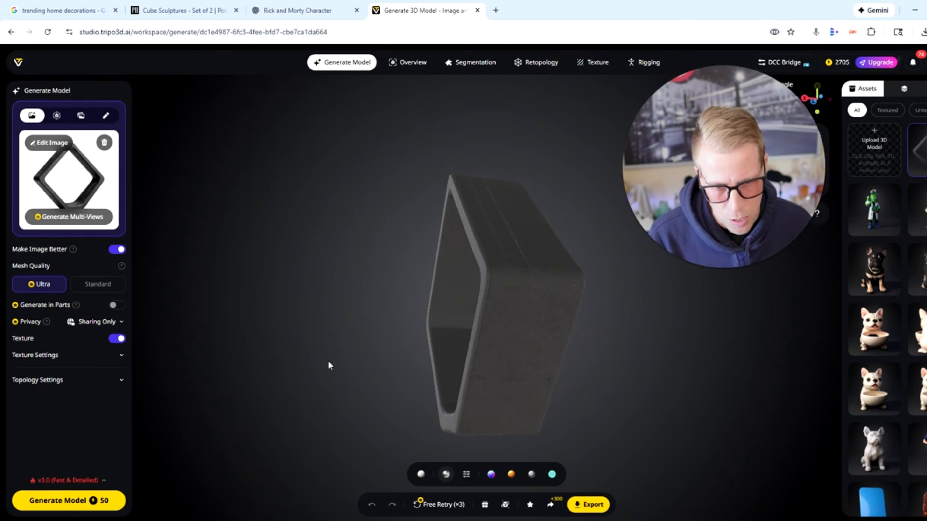
drag(509, 365, 389, 370)
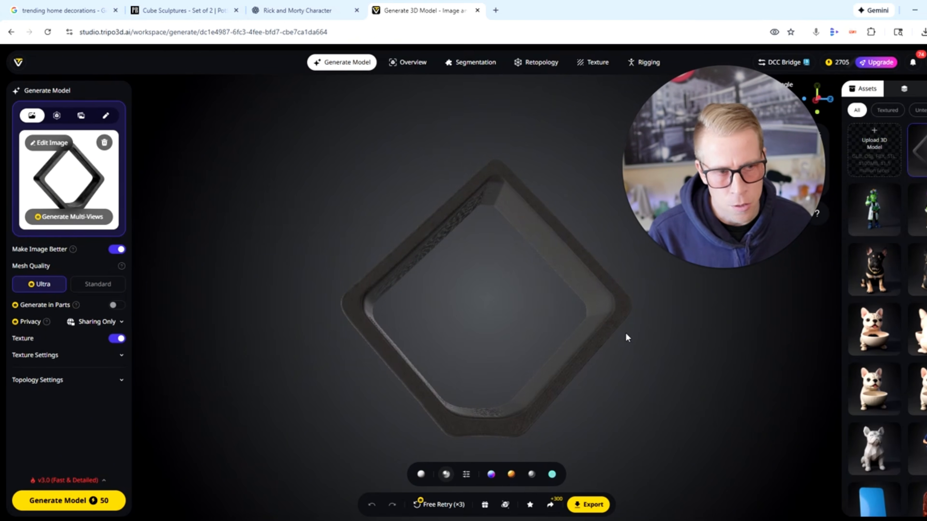
scroll(643, 344, down, 3)
scroll(600, 430, up, 3)
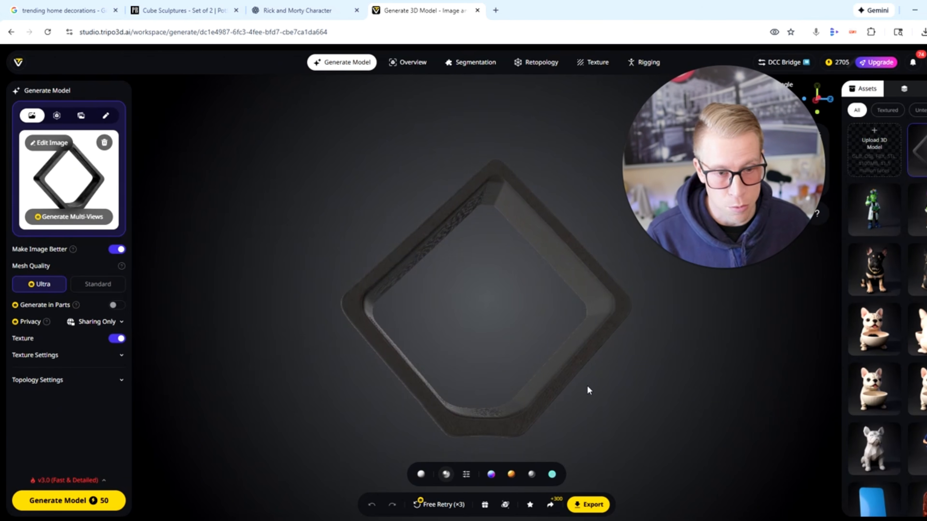
click(593, 505)
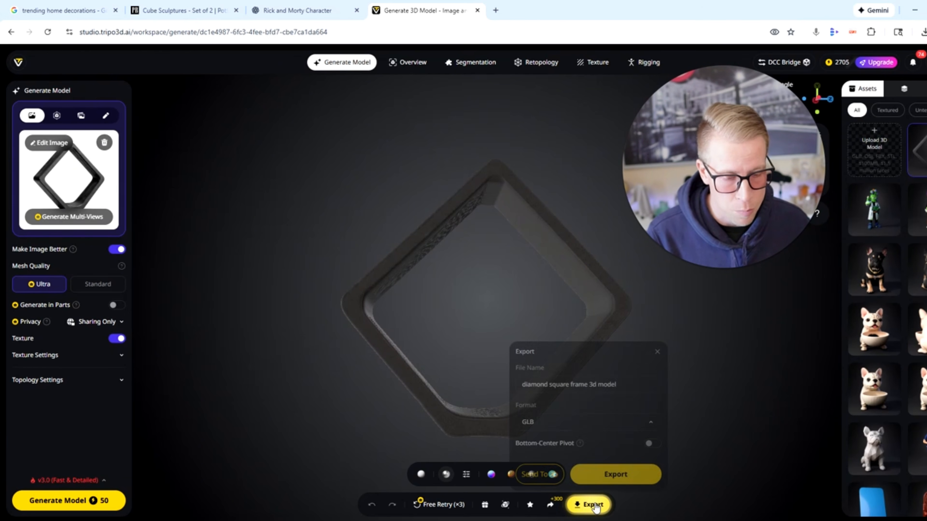
click(545, 424)
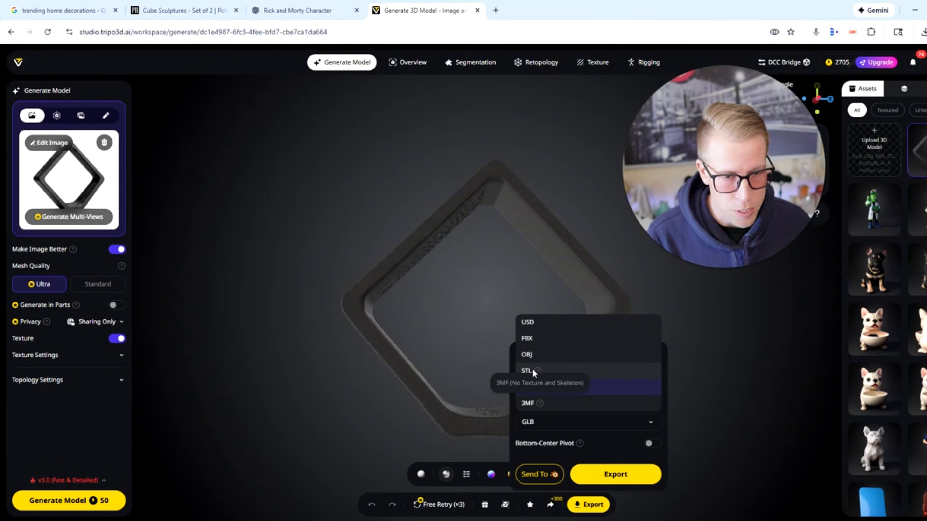
click(534, 372)
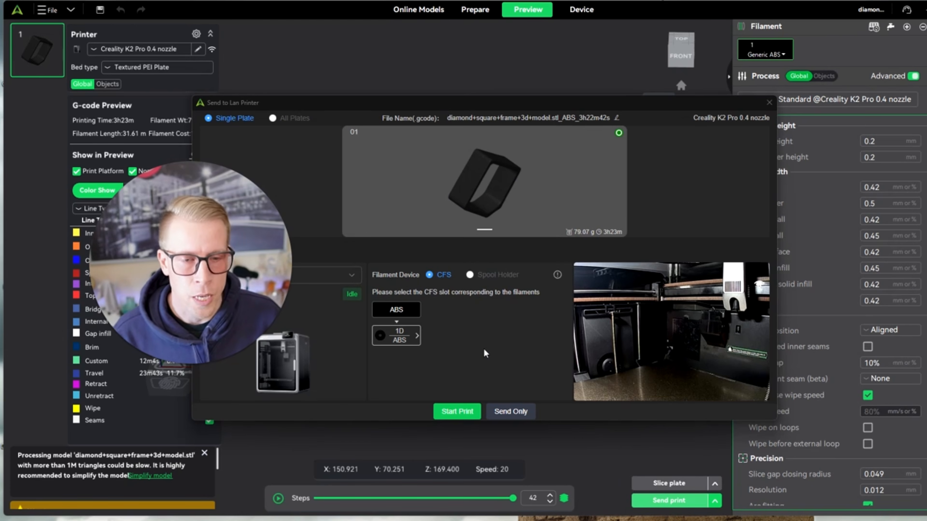
Start printing the diamond frame plate on the Creality K2 Pro with ABS from CFS slot 1D
click(459, 411)
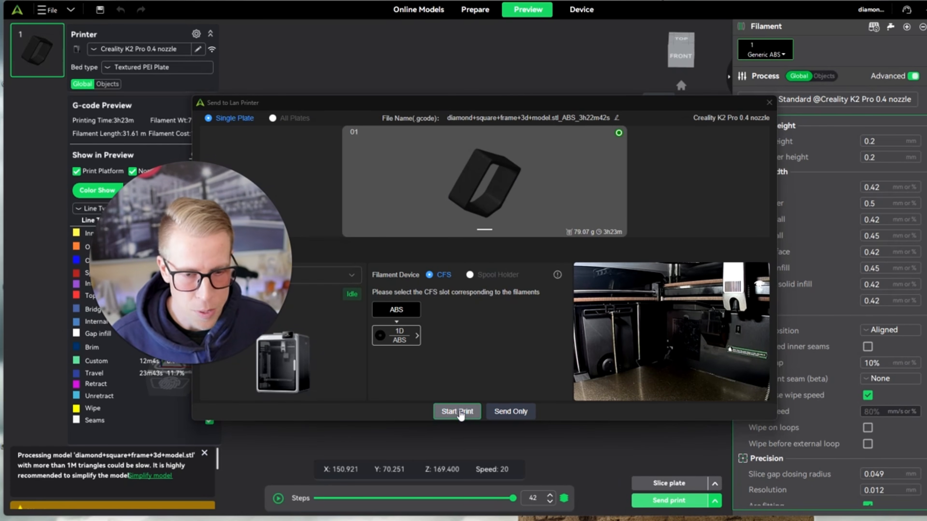
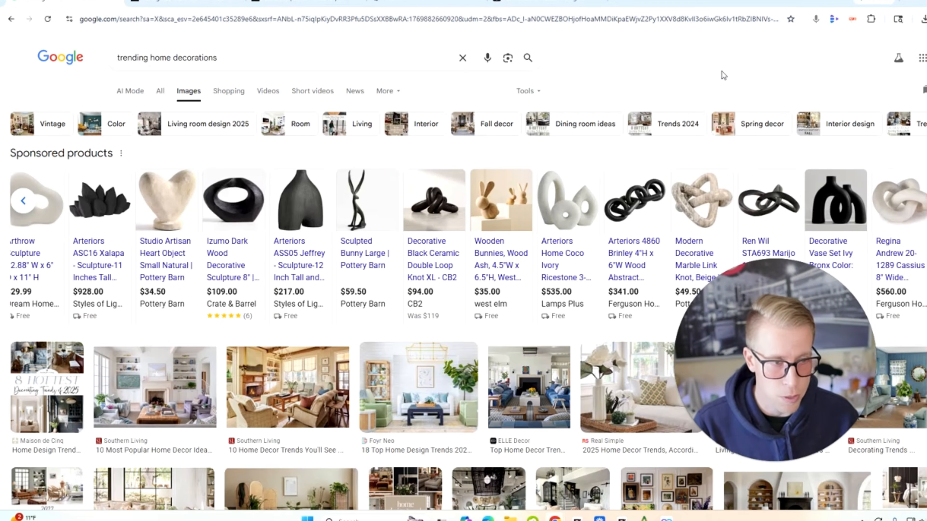
Open the Sculpted Bunny product from Pottery Barn in the image results and display its third photo
click(358, 204)
scroll(361, 205, down, 1)
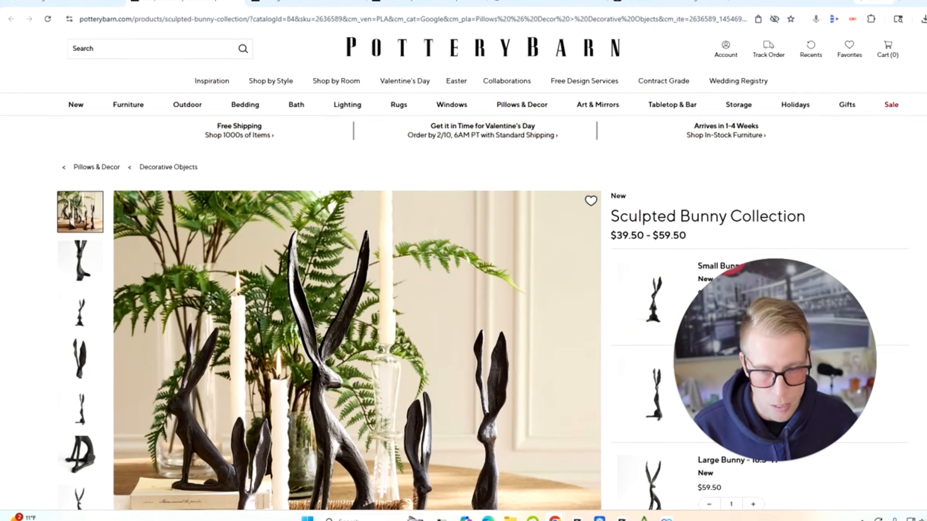
scroll(393, 340, down, 3)
click(87, 190)
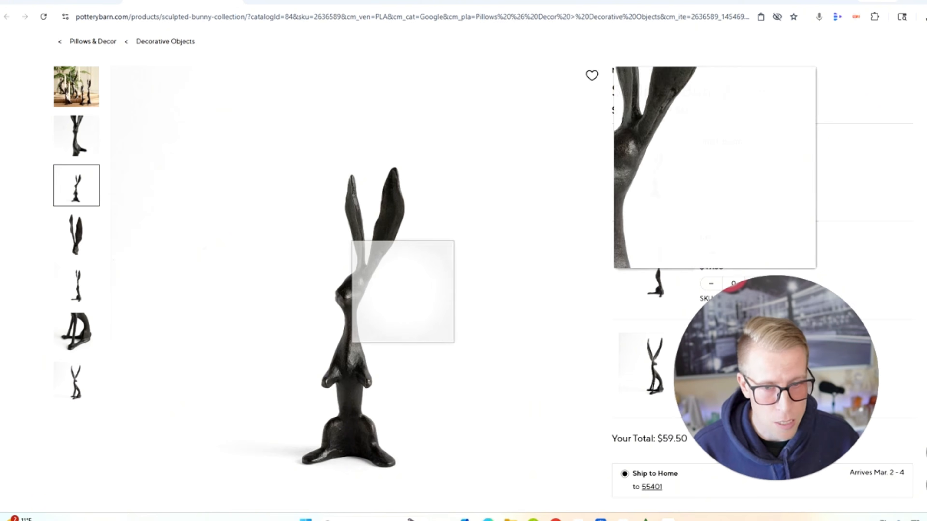
Enlarge the photo of the standing black bunny sculpture and save the image to the computer
right_click(357, 300)
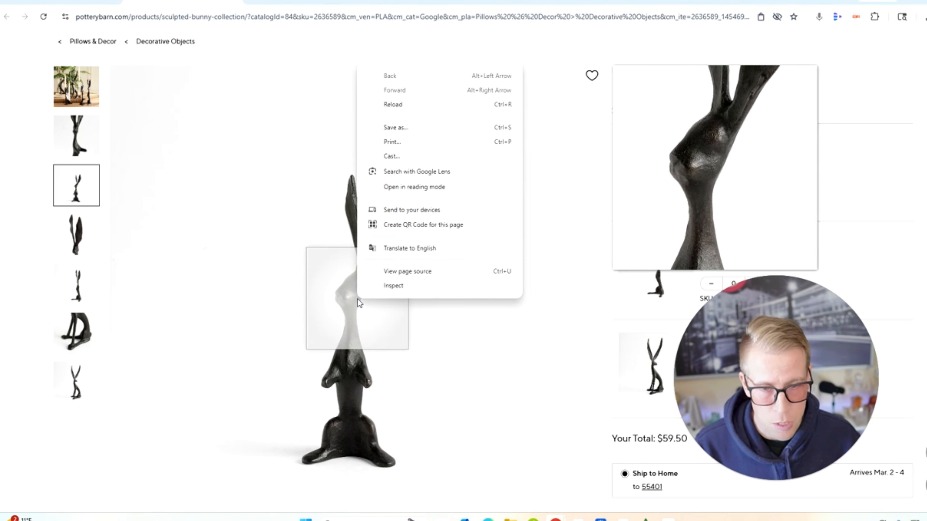
click(299, 310)
right_click(446, 256)
click(467, 281)
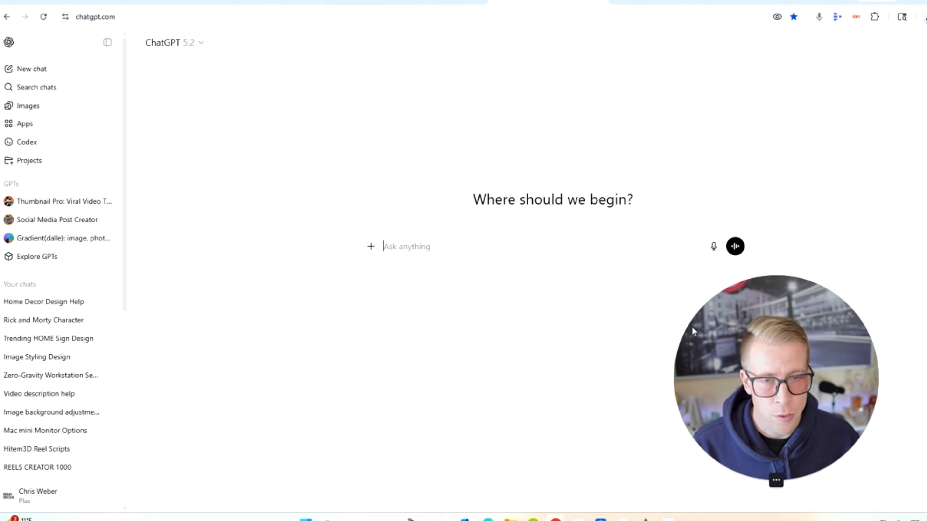
Attach the saved bunny sculpture photo to a new ChatGPT chat
drag(692, 328, 170, 291)
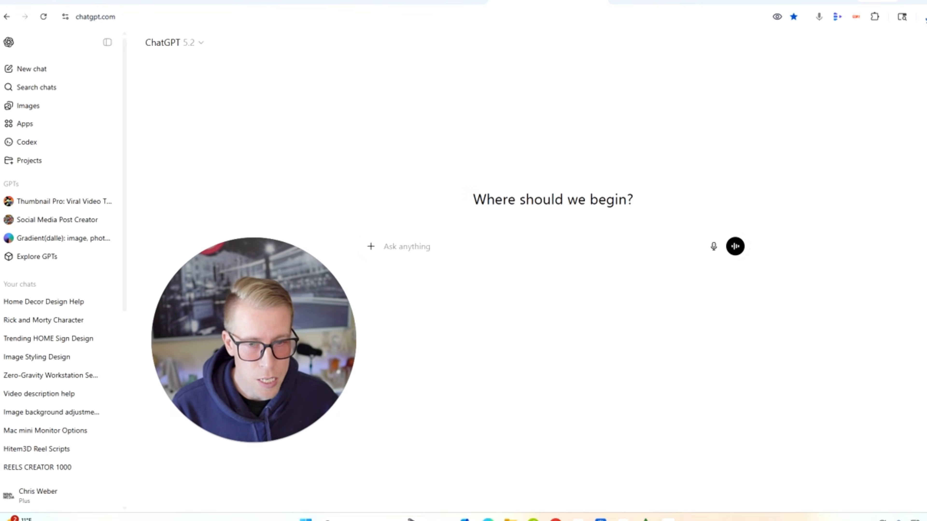
drag(297, 302, 227, 252)
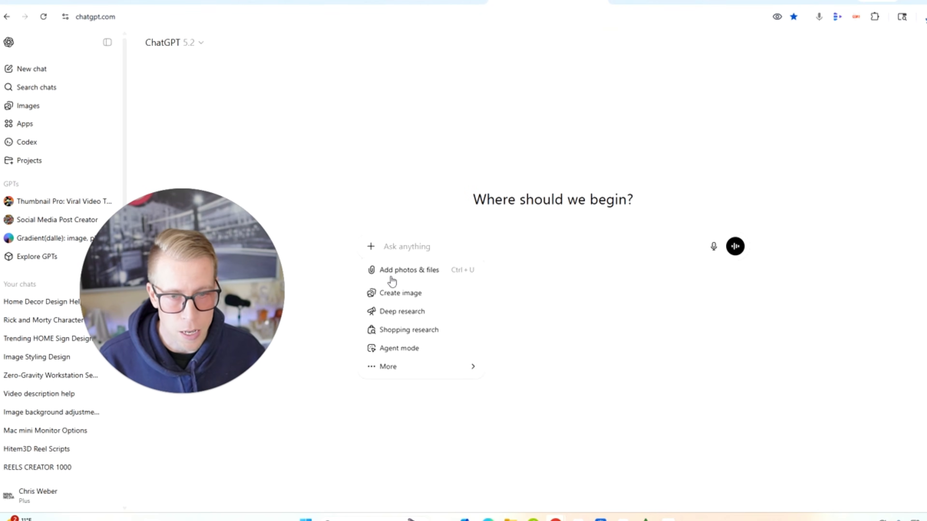
double_click(282, 133)
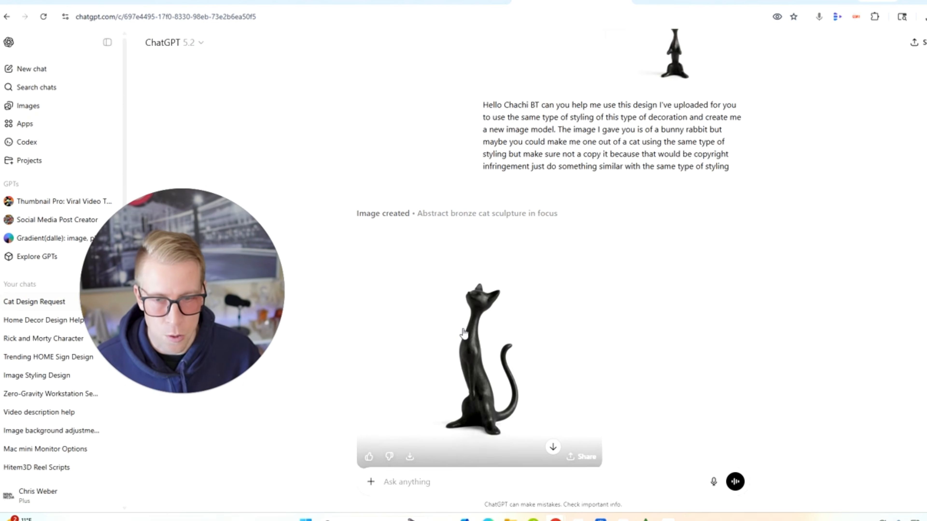
Open the generated black cat sculpture image in the enlarged view
click(462, 326)
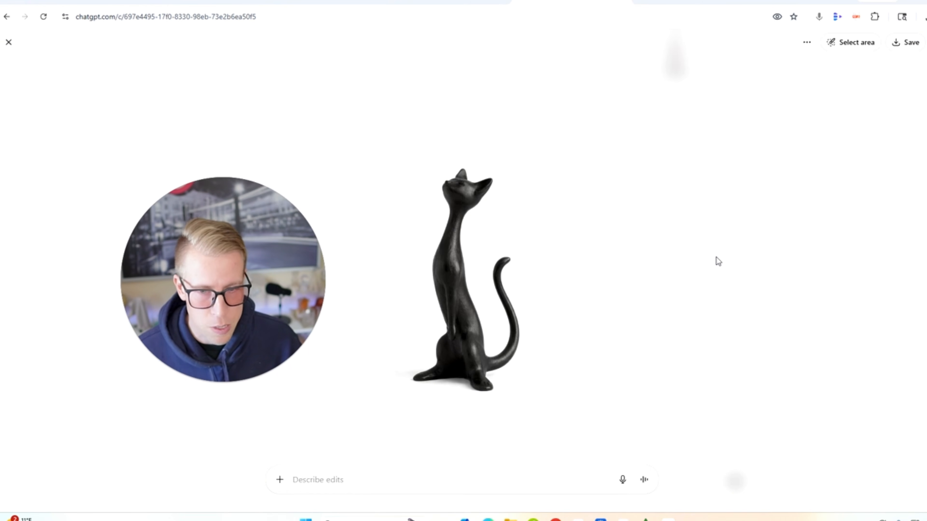
Switch to Tripo Studio, upload the black cat sculpture image and generate a 3D model from it
click(234, 380)
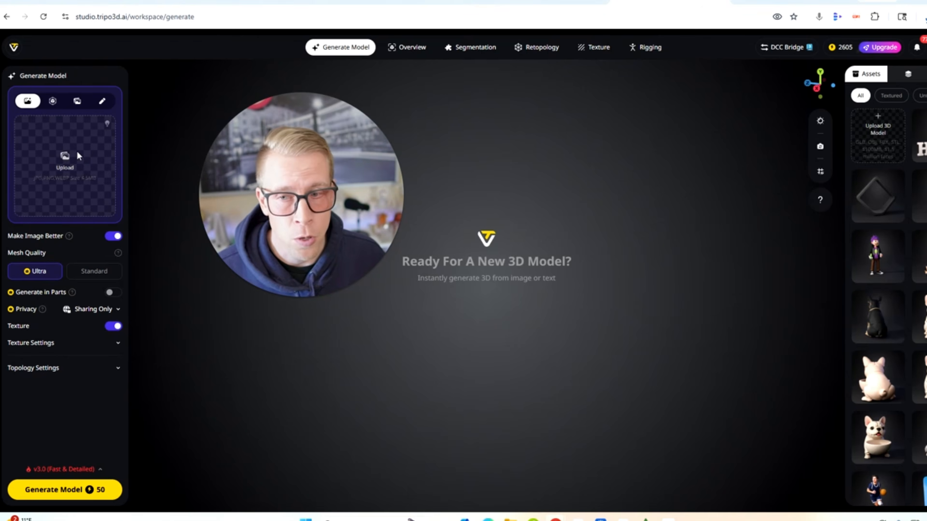
click(73, 155)
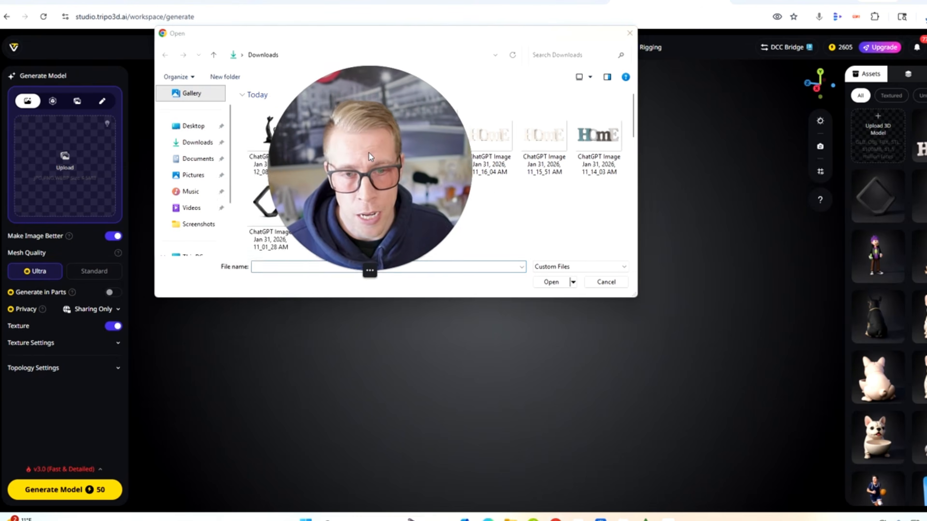
double_click(370, 157)
click(65, 489)
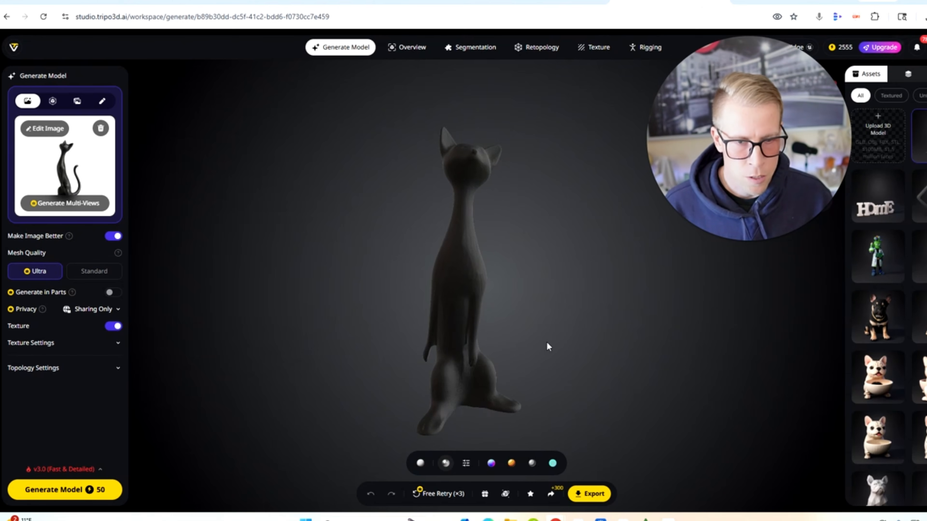
drag(547, 345, 485, 367)
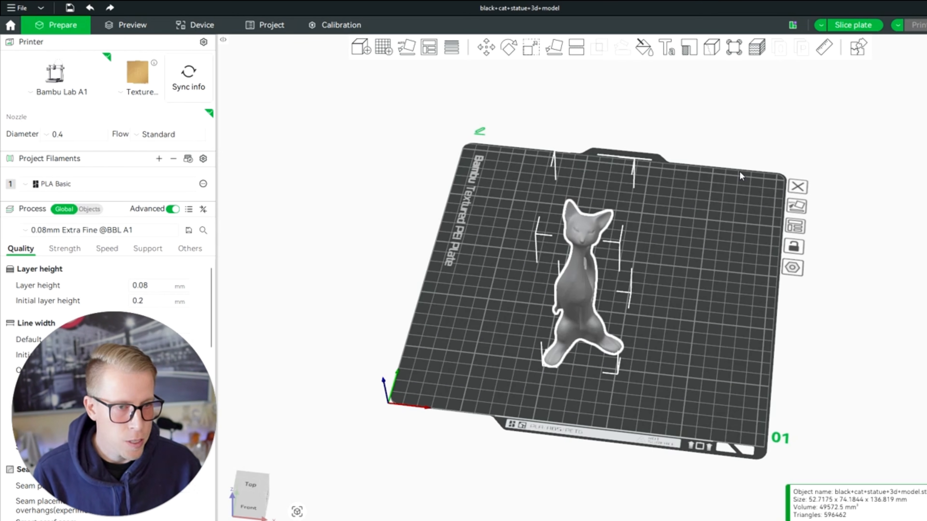
Switch to Bambu Studio and slice the black cat statue without supports at the 0.08mm Extra Fine profile
drag(164, 380, 363, 166)
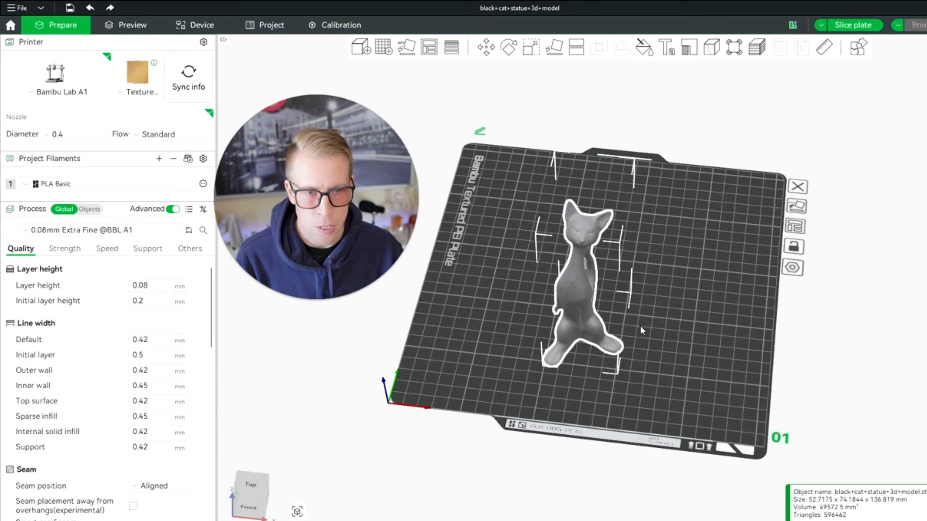
drag(642, 330, 663, 386)
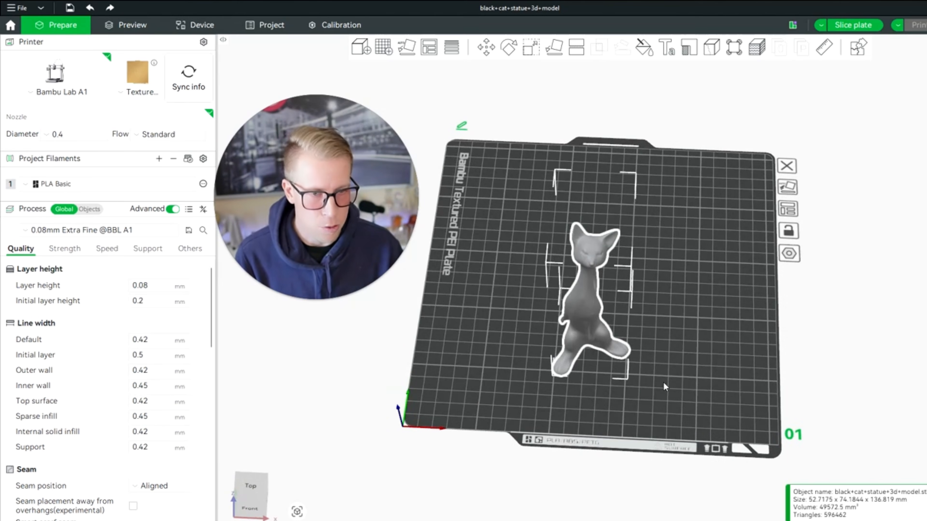
click(134, 24)
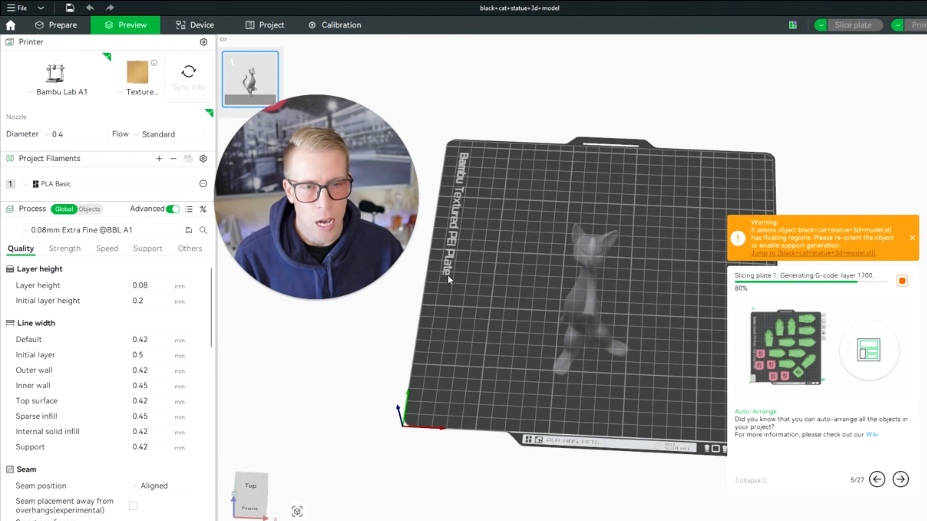
drag(683, 309, 663, 350)
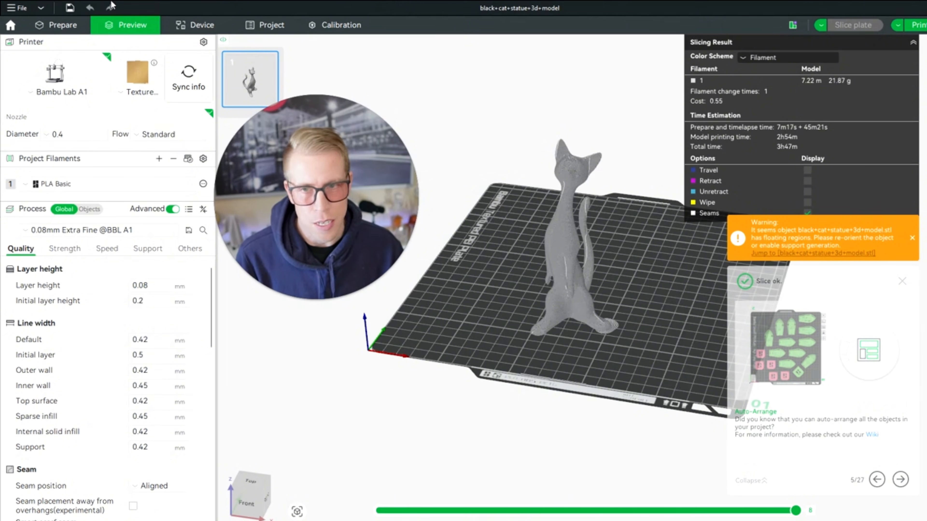
Enable tree(auto) supports for the cat statue, reslice it and inspect the generated supports
click(55, 24)
click(147, 249)
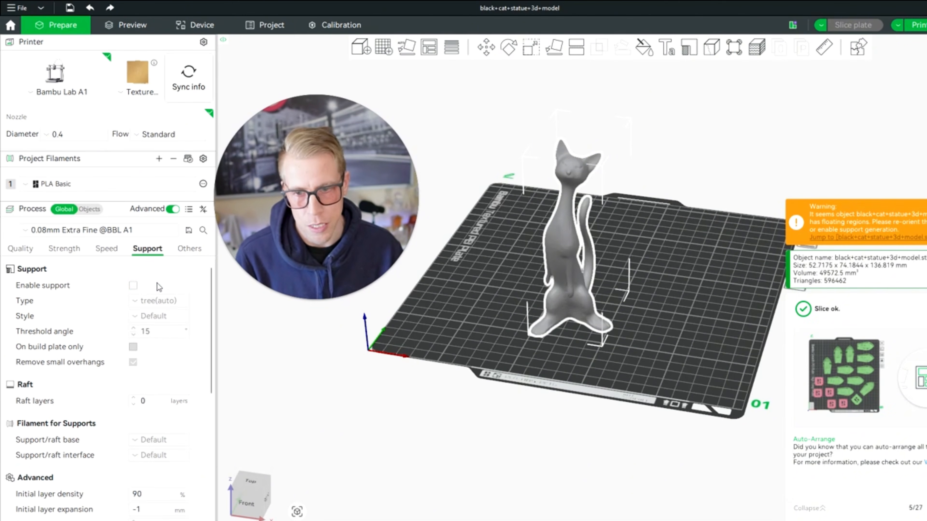
click(133, 286)
click(132, 25)
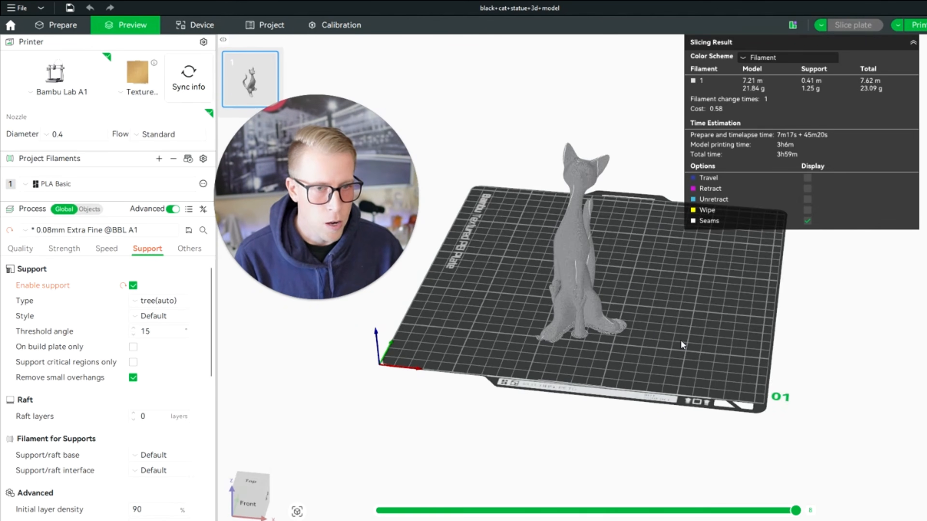
drag(680, 339, 637, 329)
scroll(642, 334, up, 6)
drag(545, 379, 562, 387)
scroll(572, 385, down, 10)
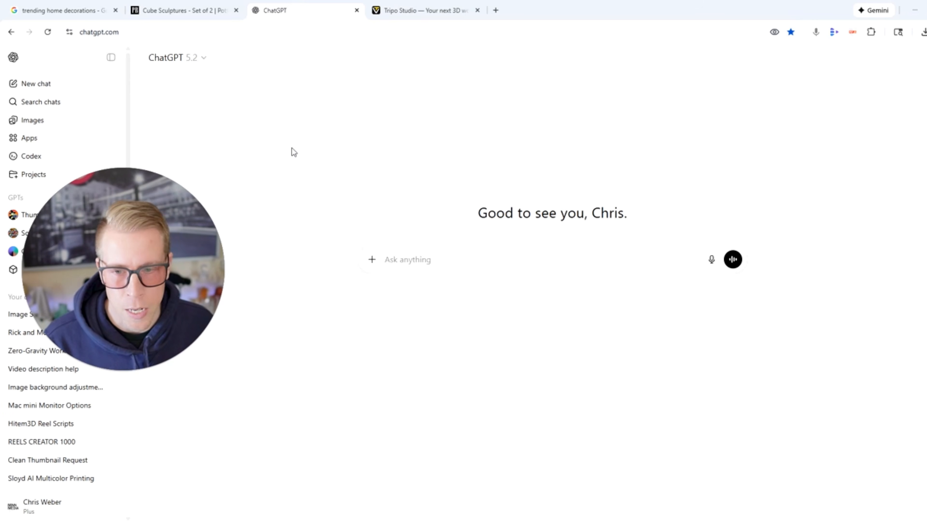
drag(142, 288, 132, 310)
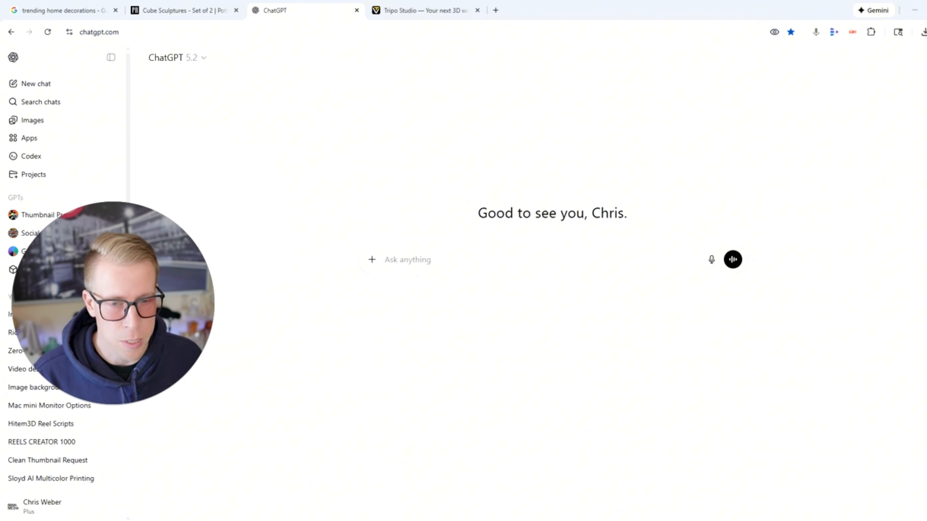
click(833, 30)
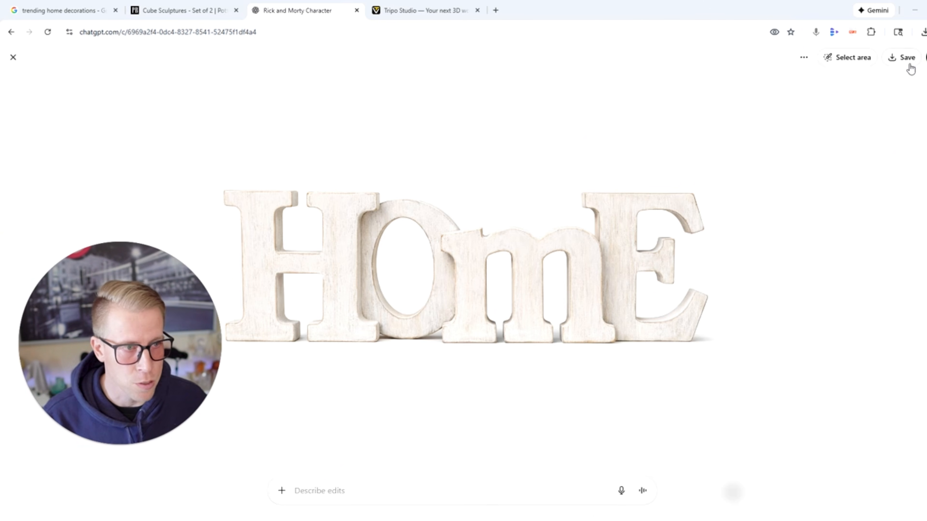
Upload the saved white wooden HOME letters image to Tripo Studio and generate a 3D model from it
drag(709, 201, 776, 172)
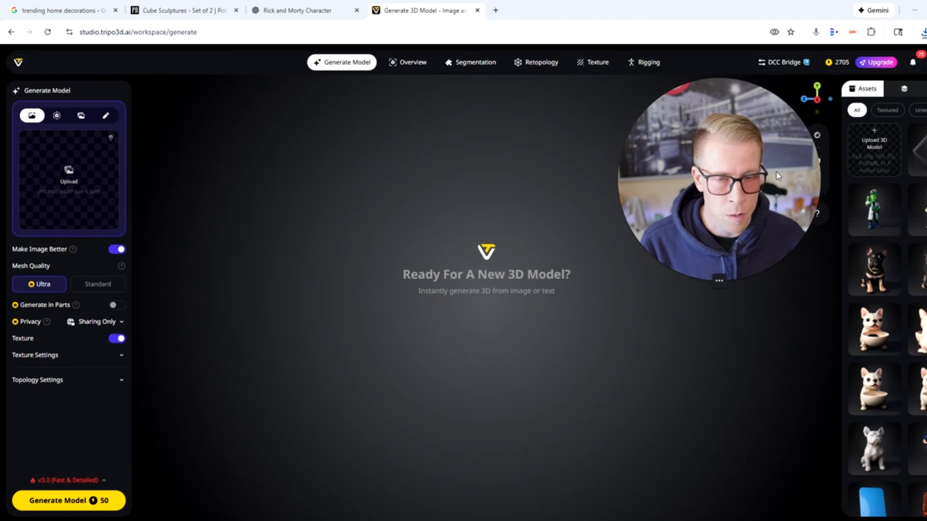
click(71, 179)
double_click(272, 161)
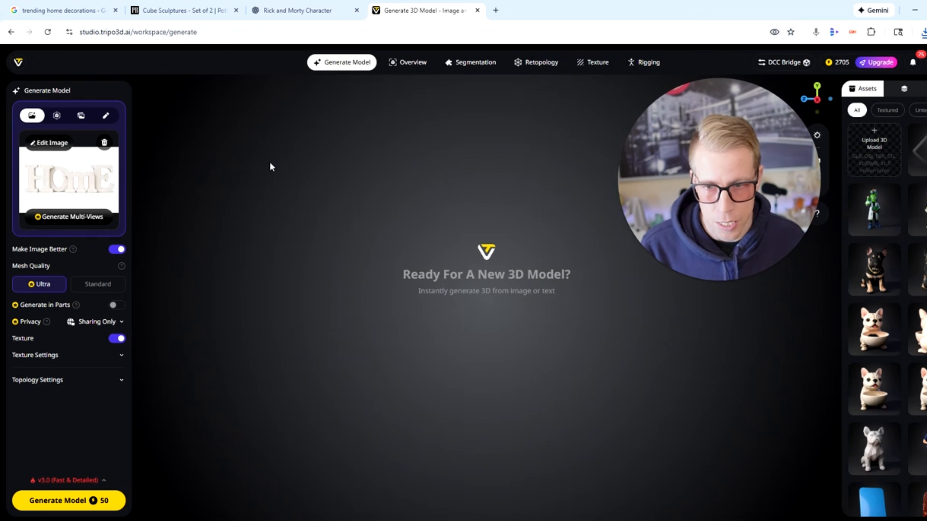
click(75, 502)
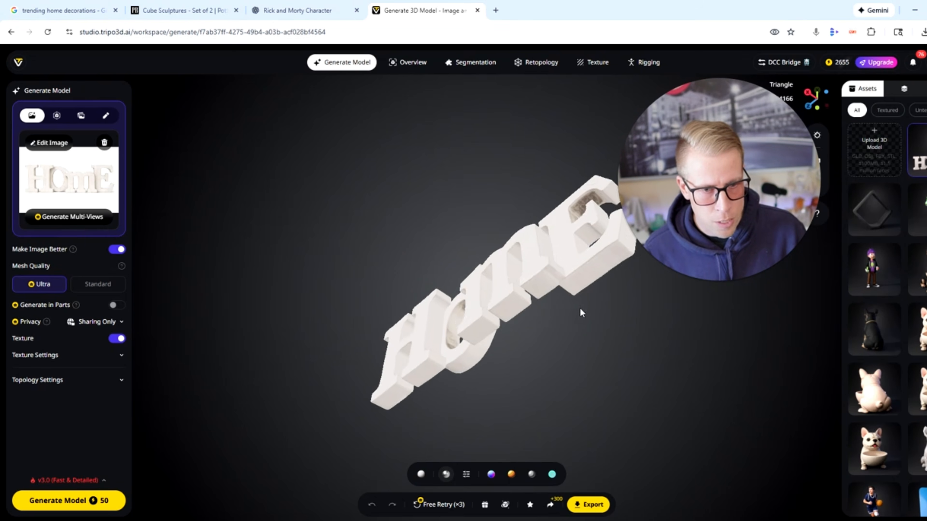
drag(580, 307, 637, 353)
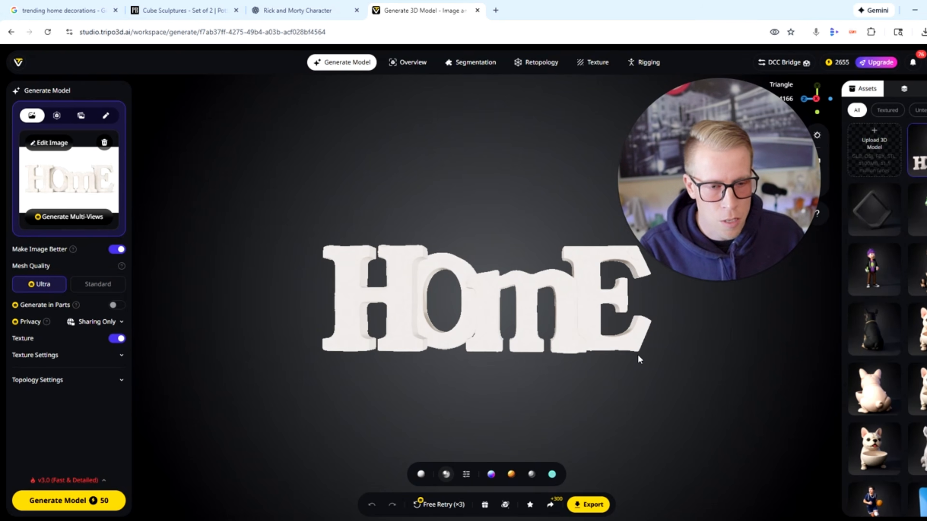
Export the HOME letters model in STL format
click(586, 505)
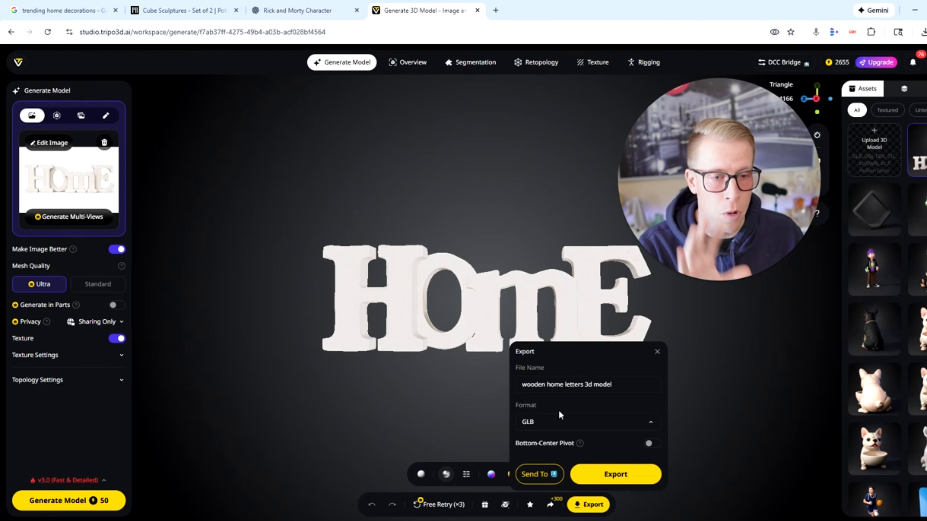
click(554, 423)
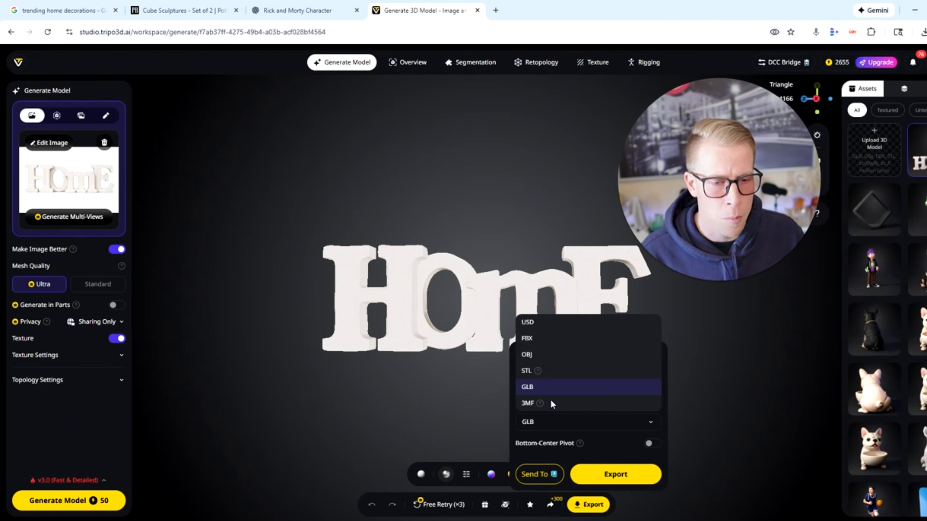
click(556, 369)
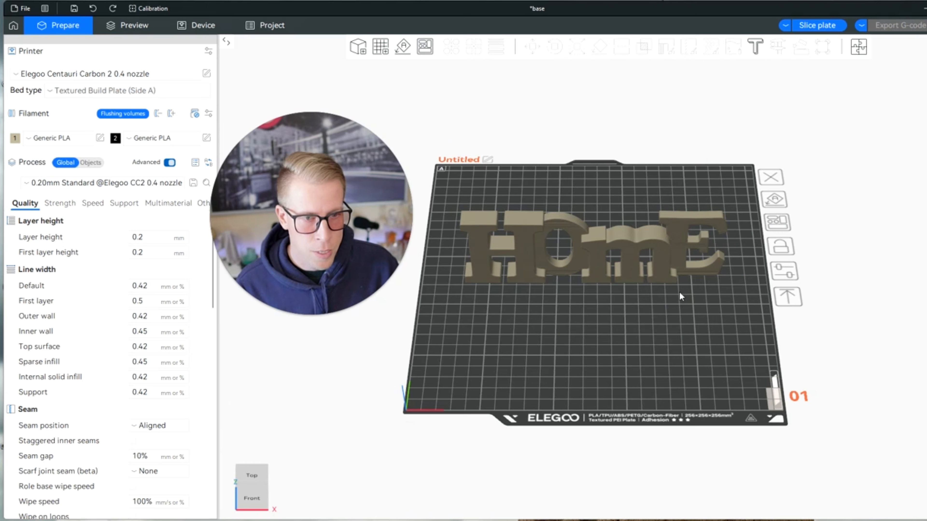
Switch to the Elegoo slicer, move the HOME letters toward the front of the plate and auto-orient them to lie flat
drag(656, 251, 663, 341)
drag(664, 262, 645, 260)
middle_drag(811, 375, 828, 326)
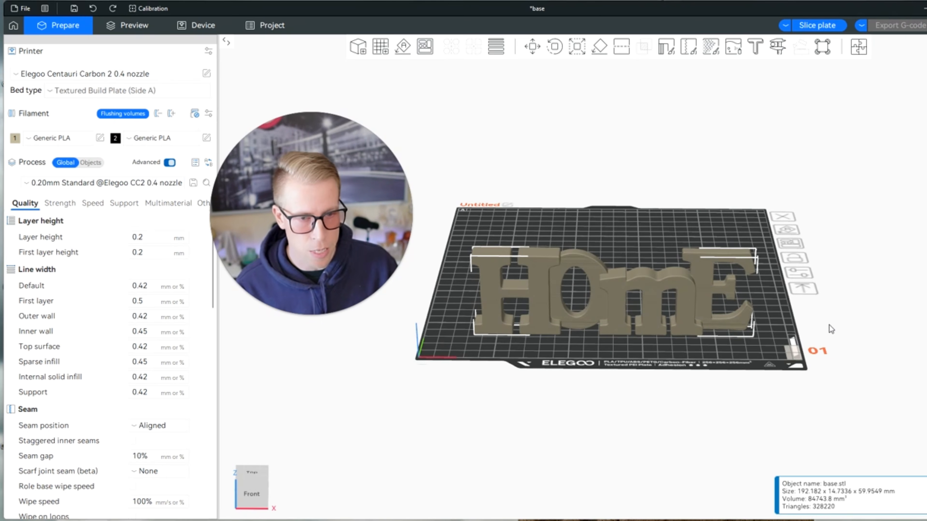
click(404, 47)
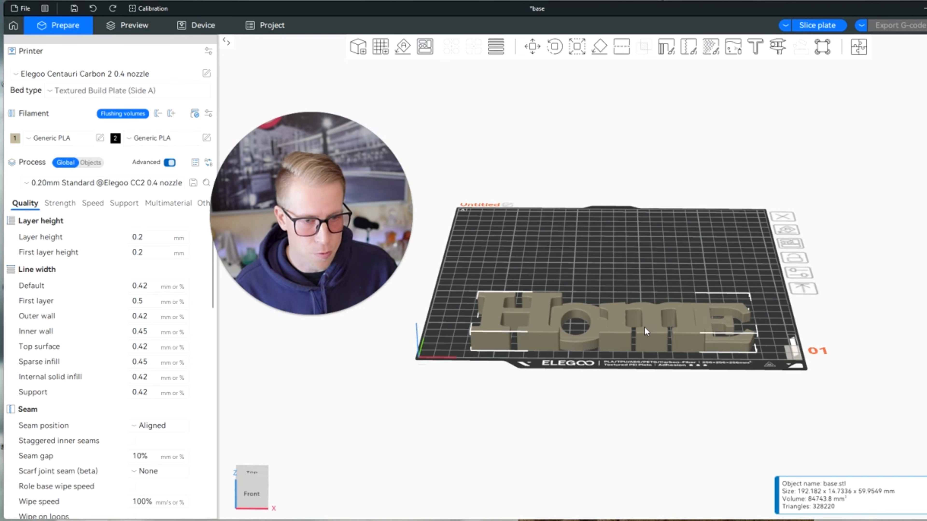
drag(646, 331, 655, 364)
scroll(656, 363, up, 3)
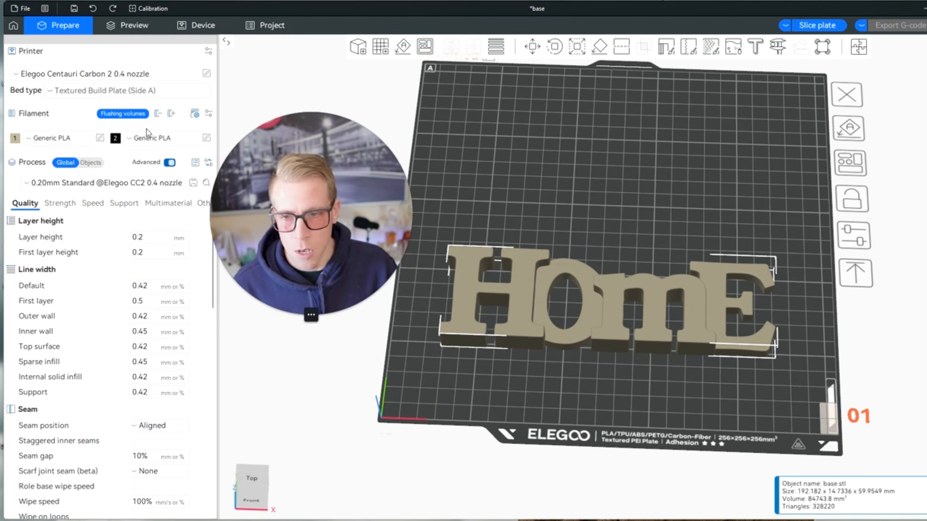
Set filament 1's color to green (RGB 0, 128, 64) and slice the HOME letters
click(16, 139)
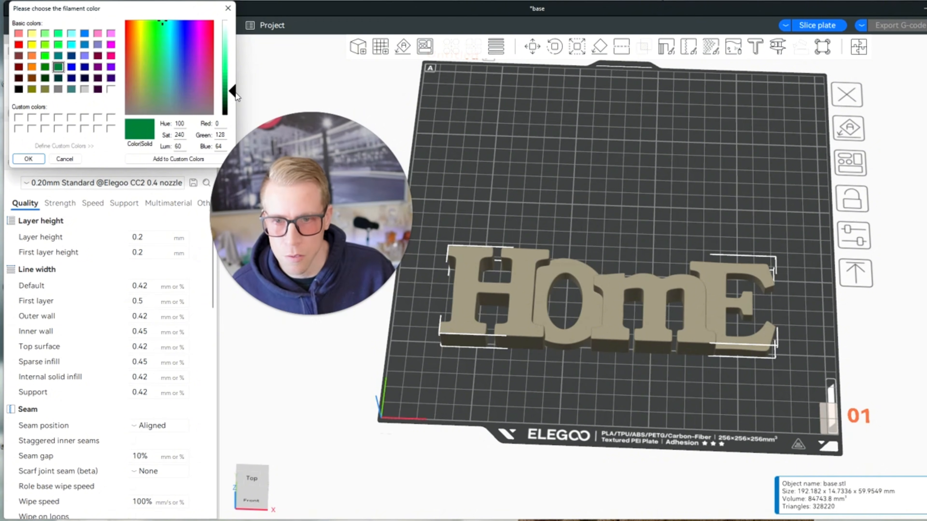
click(30, 160)
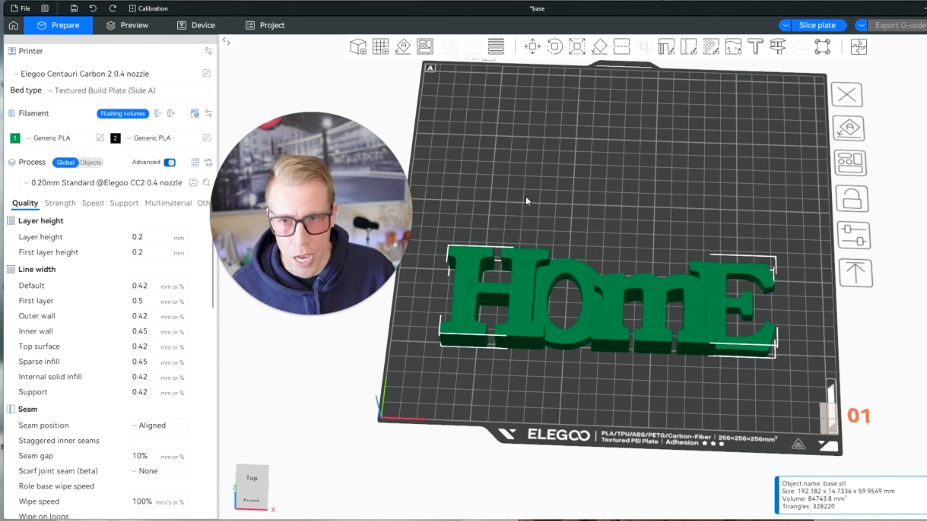
click(135, 25)
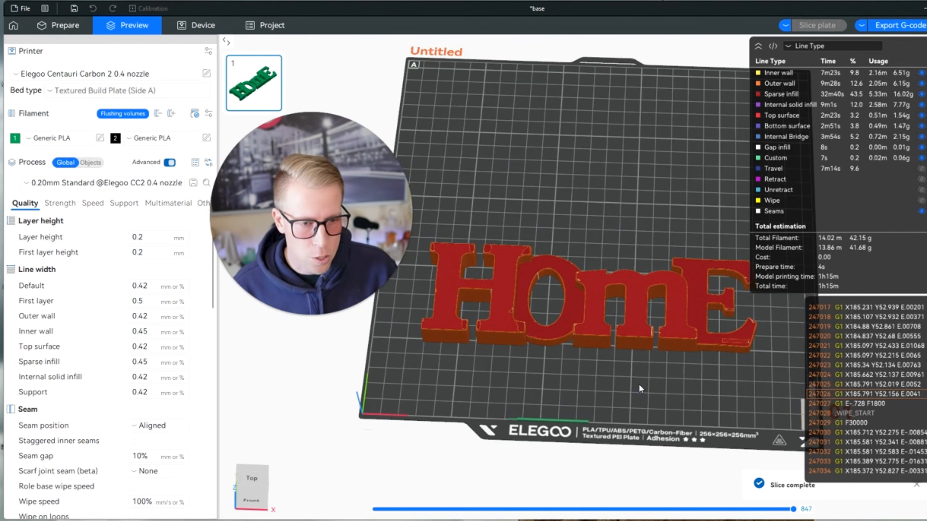
middle_drag(639, 384, 629, 394)
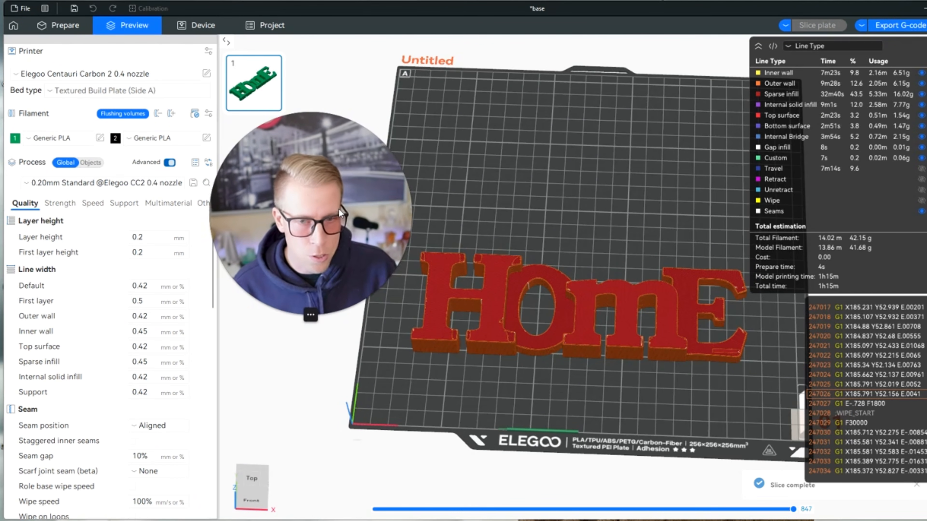
drag(339, 209, 300, 205)
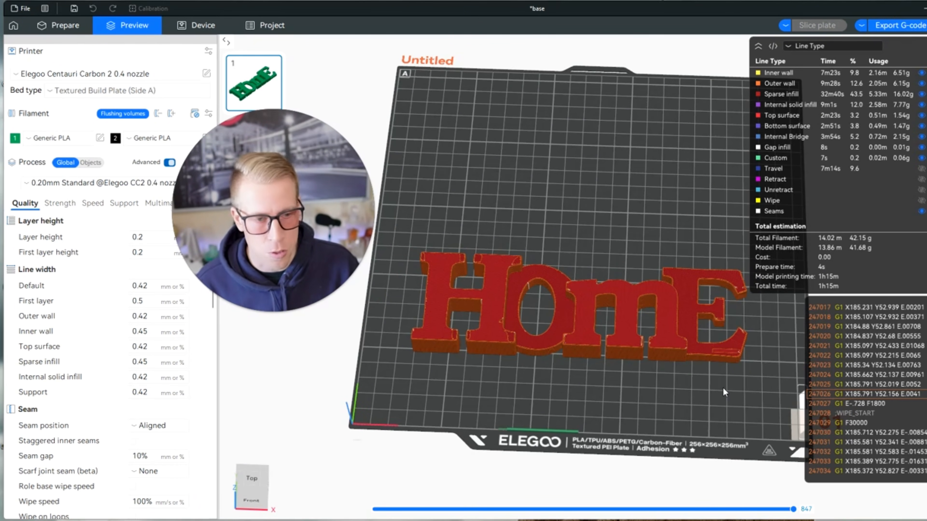
middle_drag(728, 387, 704, 394)
mouse_move(674, 386)
mouse_down()
mouse_move(677, 379)
mouse_move(669, 381)
mouse_up()
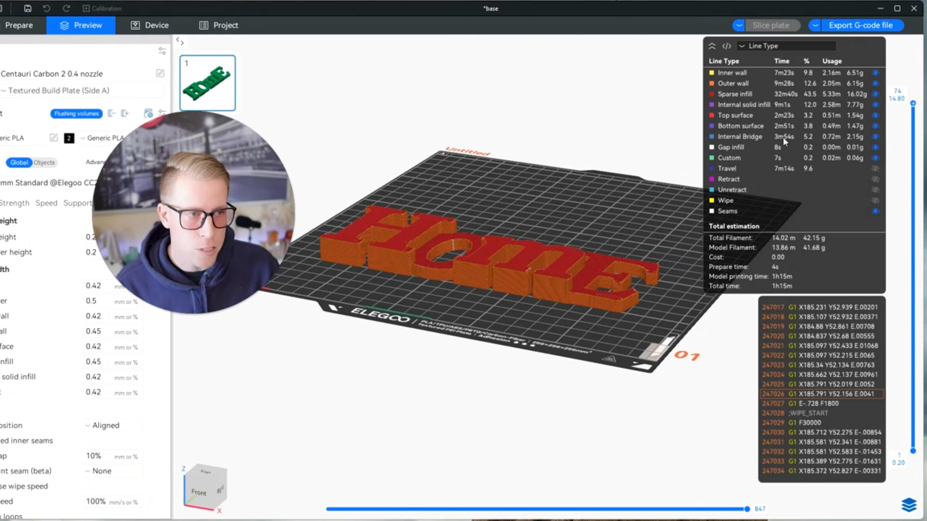
Add a change to Filament 2 at layer 39 (7.80 mm height) of the HOME letters
scroll(606, 299, up, 2)
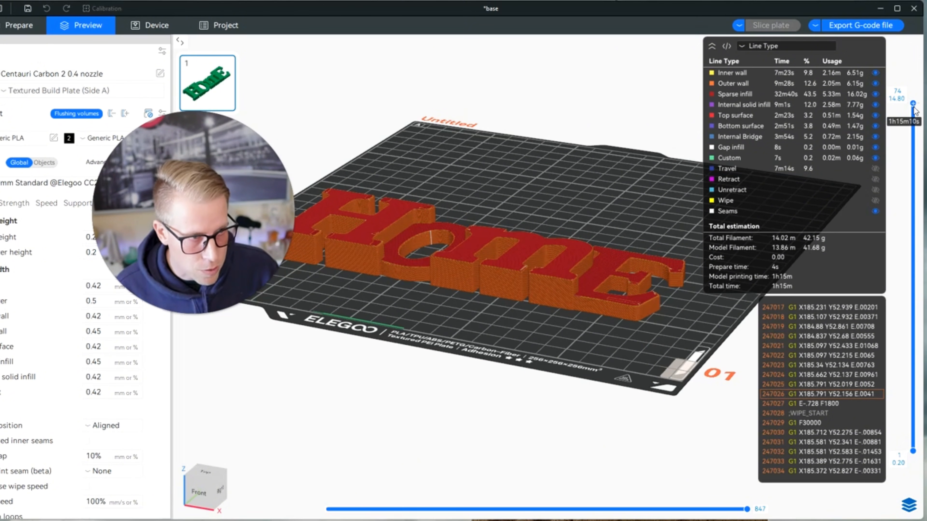
drag(915, 111, 893, 279)
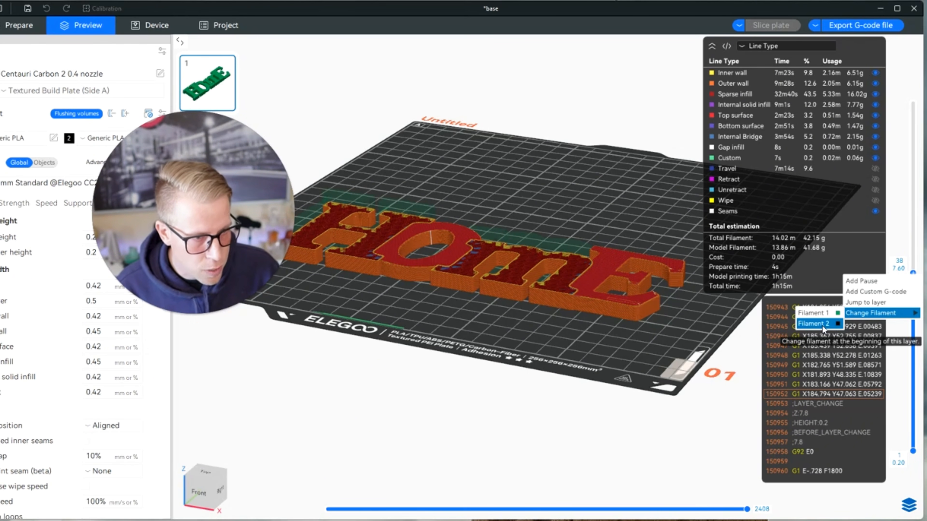
click(822, 325)
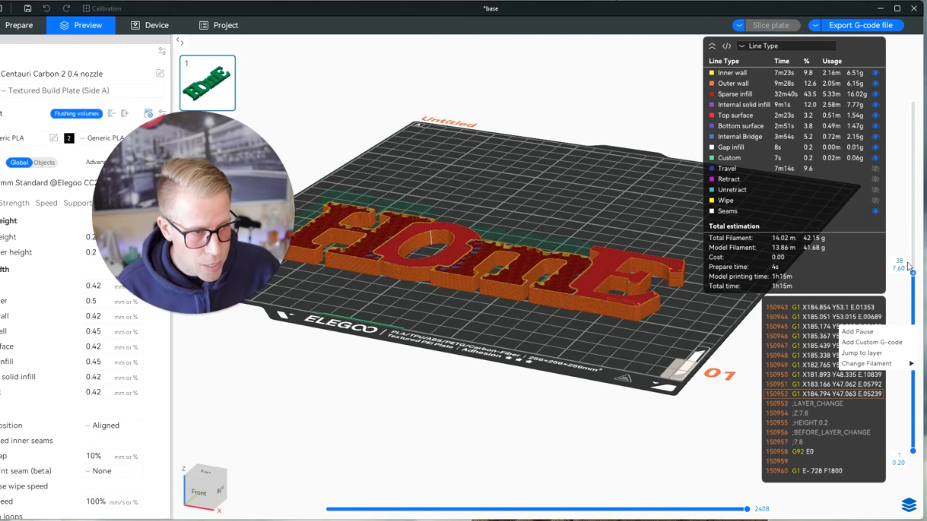
click(913, 272)
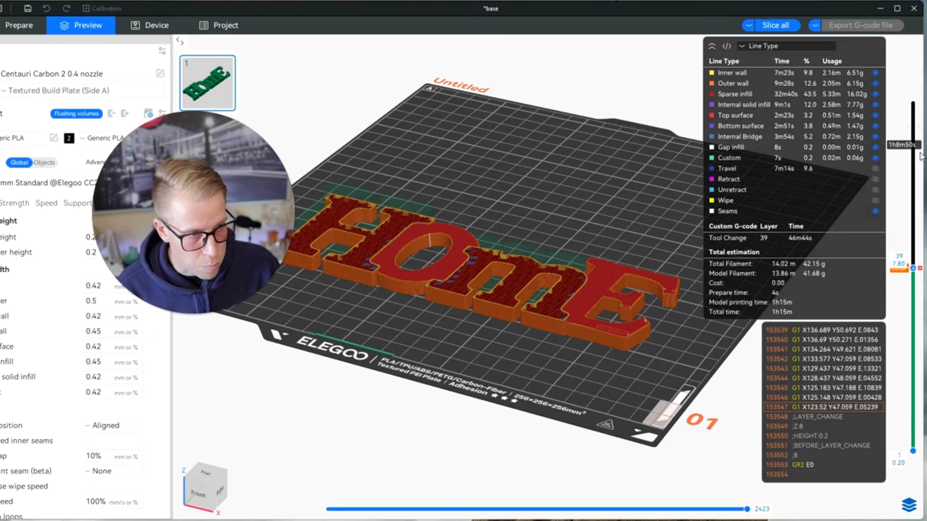
Check the layers above the filament change up to layer 70, and reslice all plates
drag(913, 269, 913, 123)
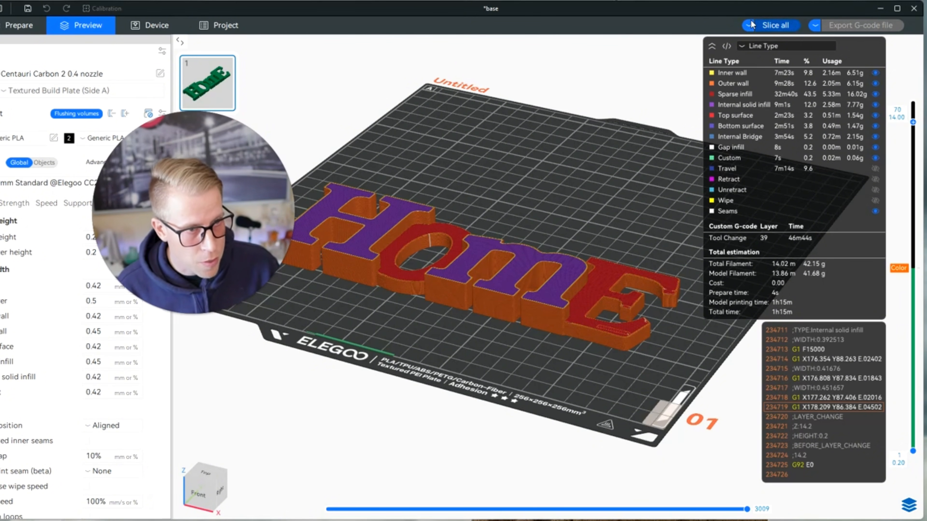
click(777, 25)
drag(513, 345, 584, 369)
scroll(534, 361, down, 3)
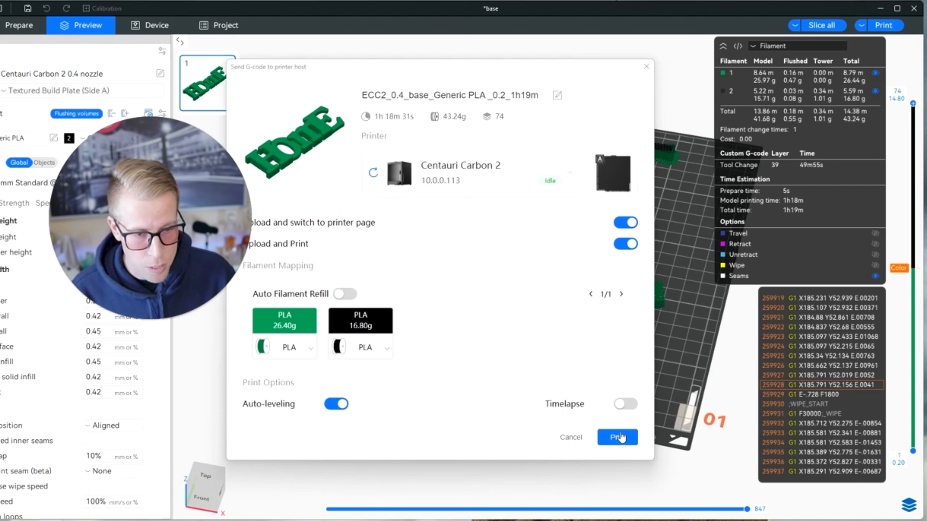
Send the two-color HOME print to the Centauri Carbon 2 with auto-leveling on and timelapse off
click(617, 438)
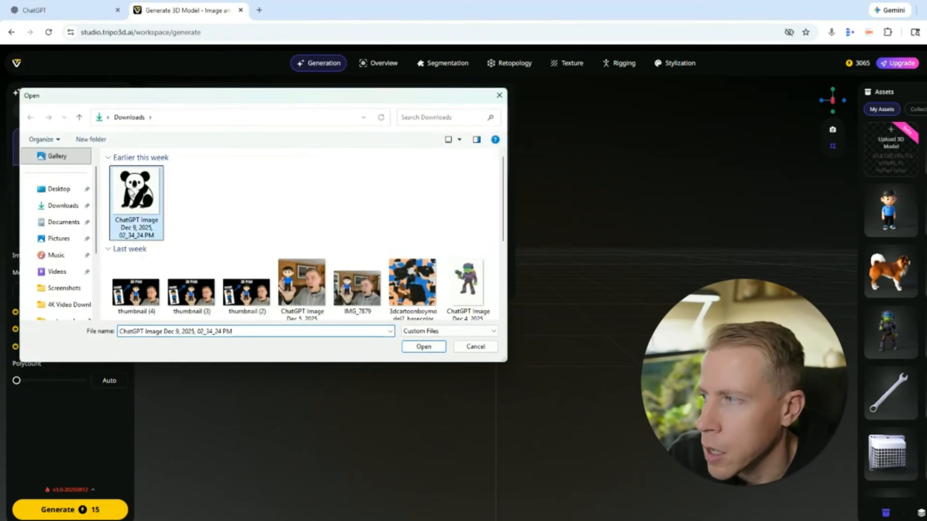
In Tripo, upload the black-and-white koala picture "ChatGPT Image Dec 9, 2025, 02_34_24 PM" and inspect the generated koala model
key(Return)
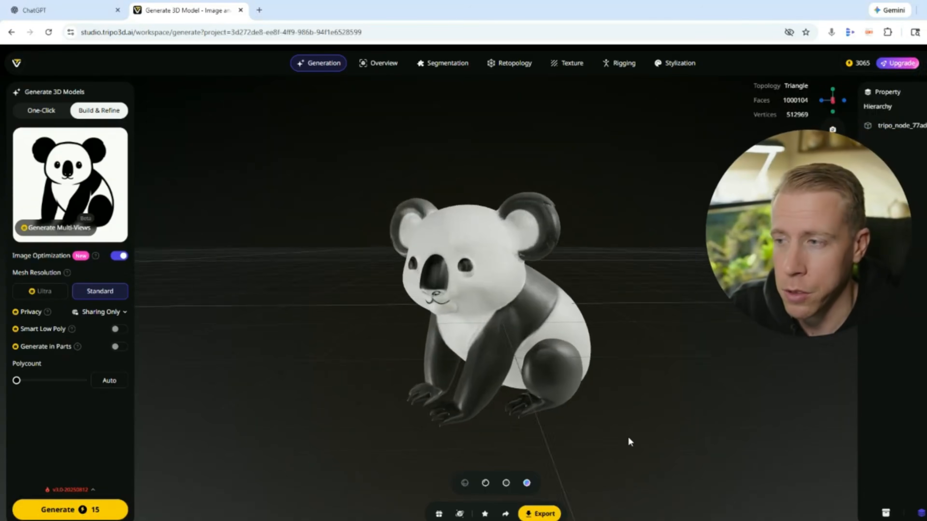
drag(628, 436, 655, 436)
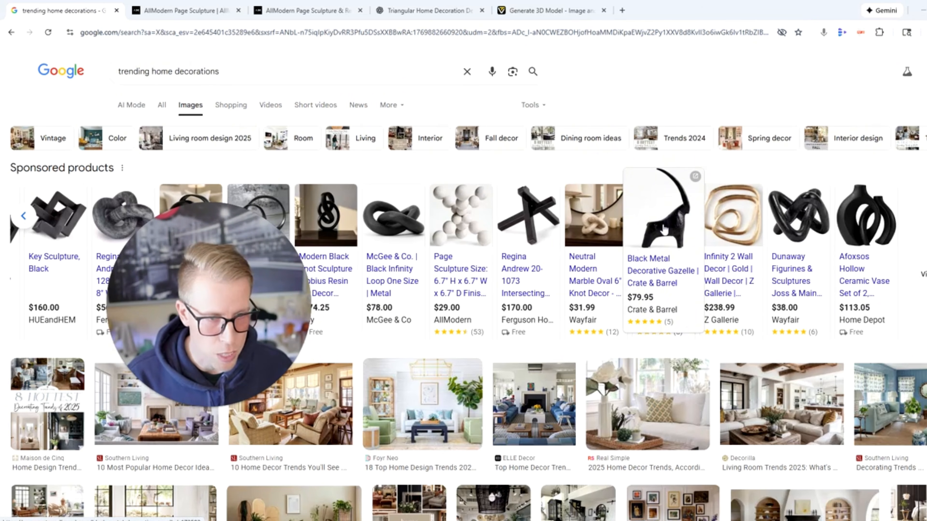
Open the Black Metal Decorative Gazelle from the trending home decorations results and enlarge its product images to view another angle
click(663, 228)
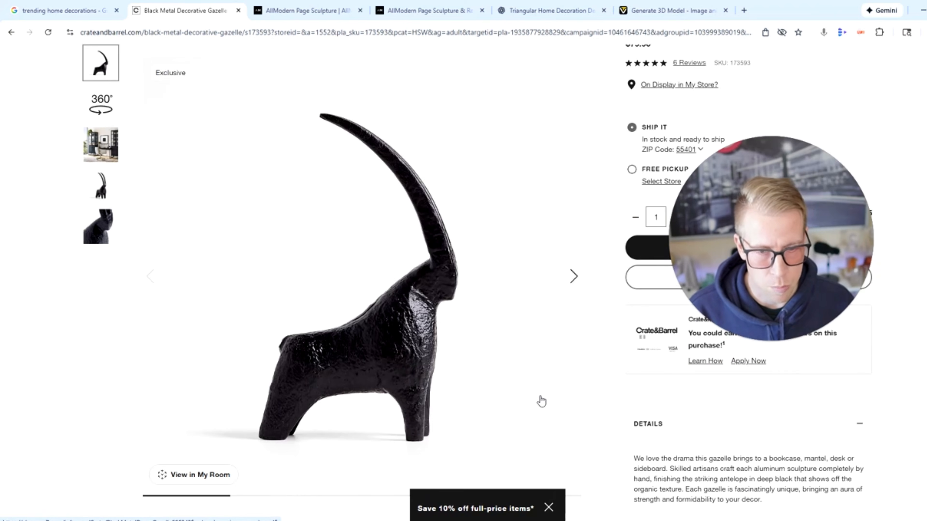
click(387, 356)
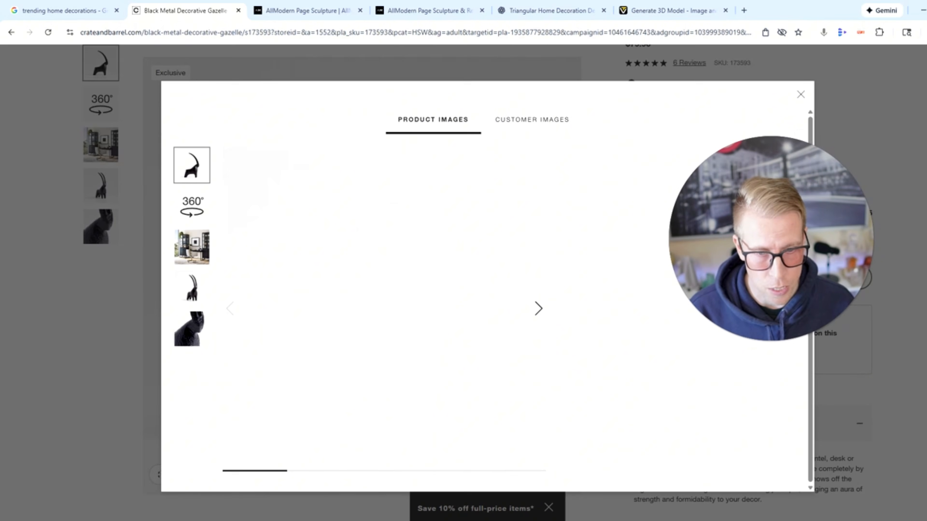
click(192, 302)
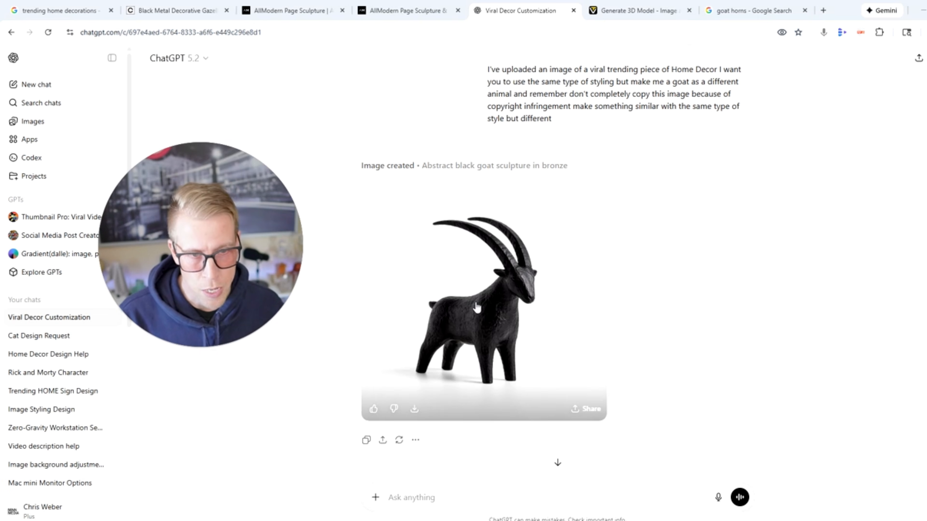
Compare ChatGPT's goat sculpture with the gazelle reference and attach the Markhor goat photo from Downloads to the chat
scroll(564, 364, up, 4)
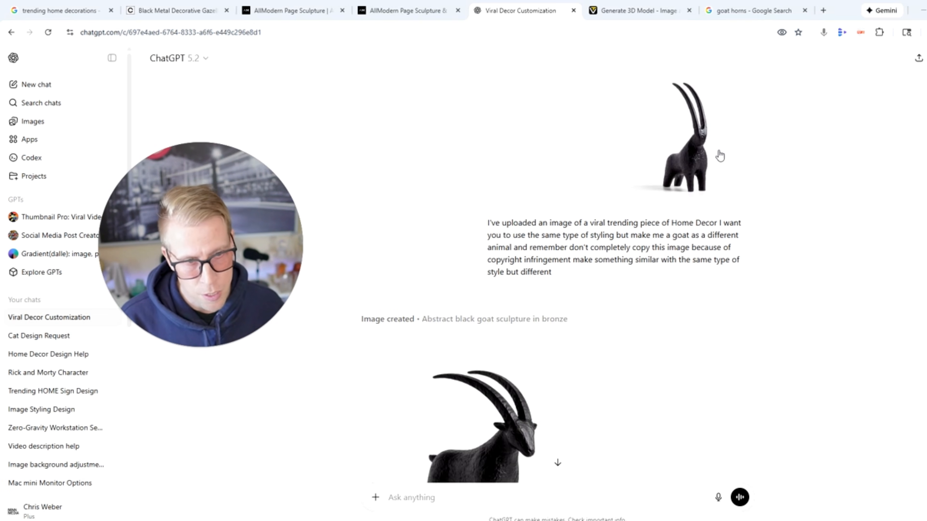
scroll(491, 326, down, 4)
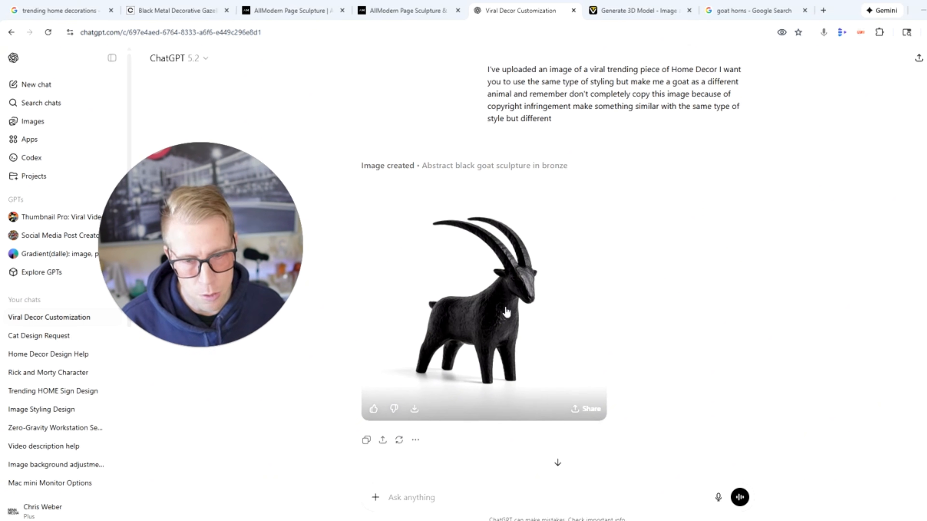
click(375, 497)
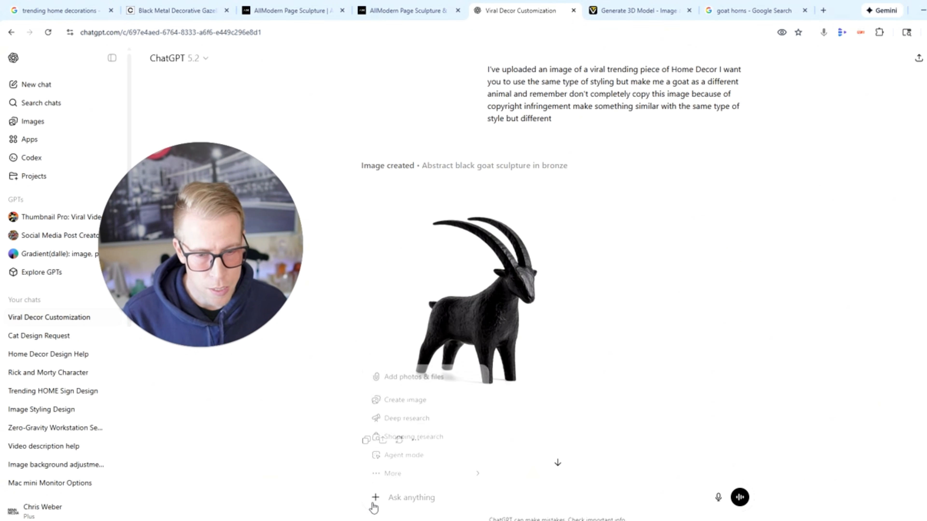
click(413, 377)
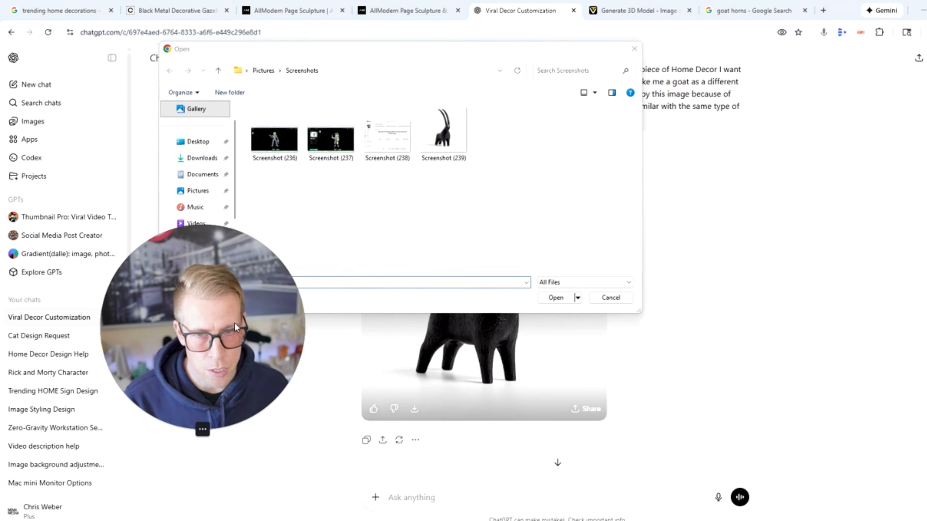
click(207, 161)
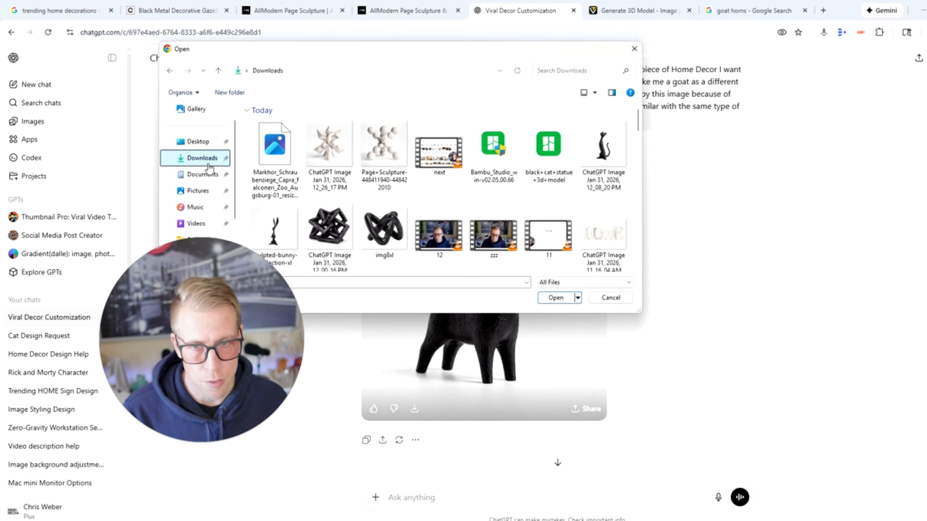
double_click(280, 154)
Check the corkscrew-horned goat reference and dictate a prompt for a revised goat sculpture that does not copy the original due to copyright issues
click(717, 5)
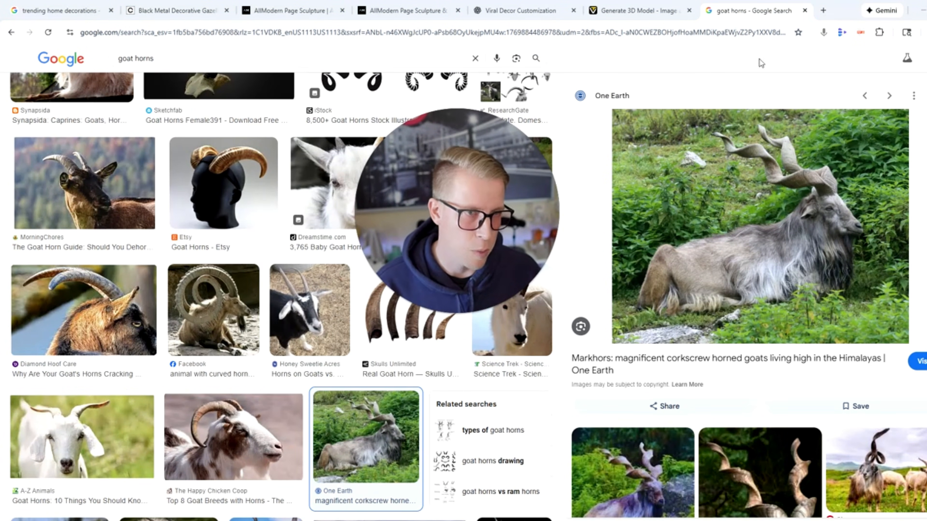
click(516, 11)
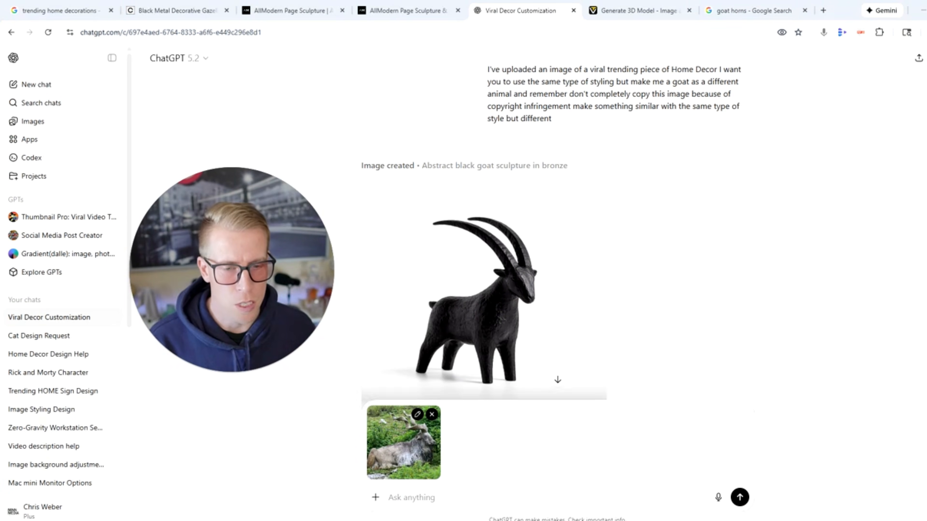
key(alt+l)
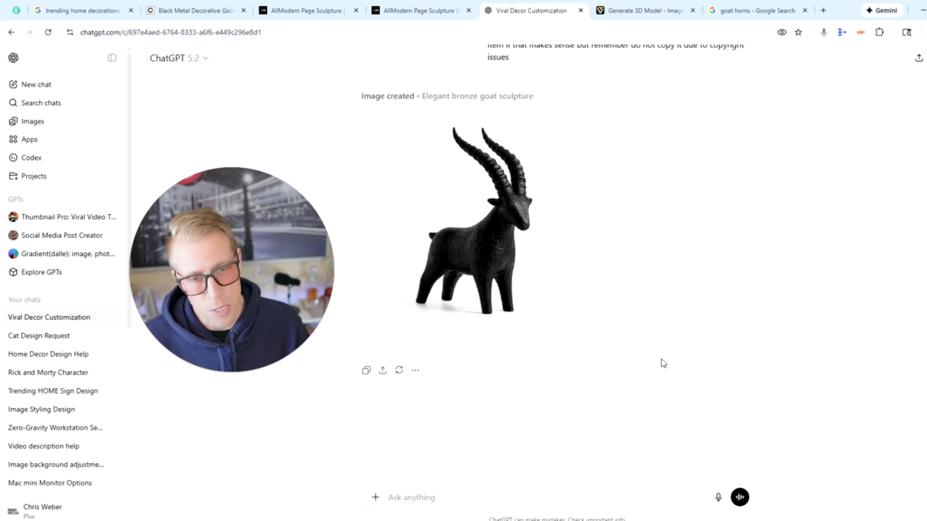
Compare the revised goat sculpture with the earlier images in the chat and download the new version
scroll(661, 359, up, 10)
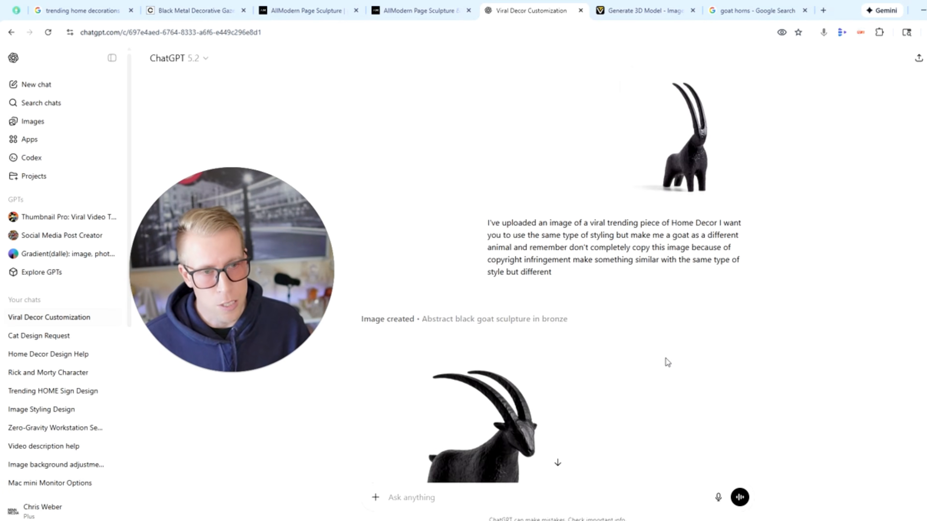
scroll(664, 358, down, 15)
scroll(672, 352, down, 1)
mouse_move(585, 272)
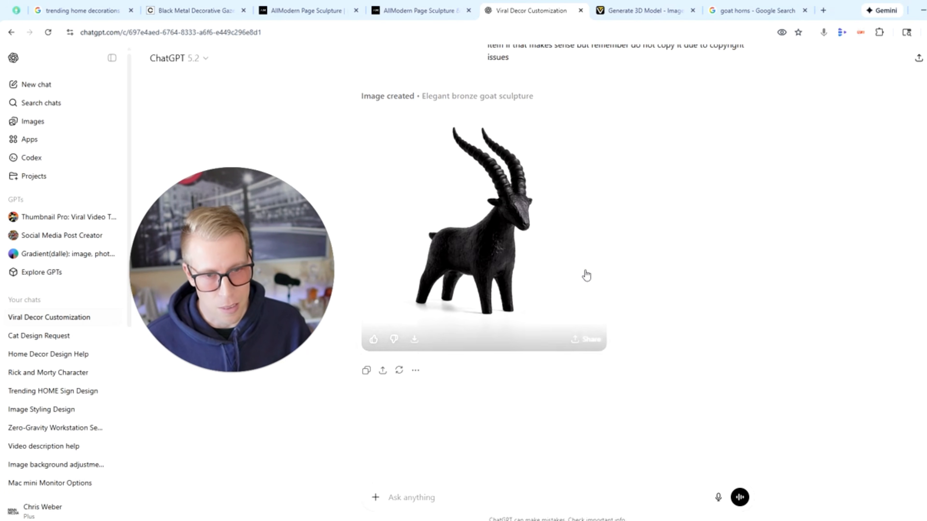
click(414, 340)
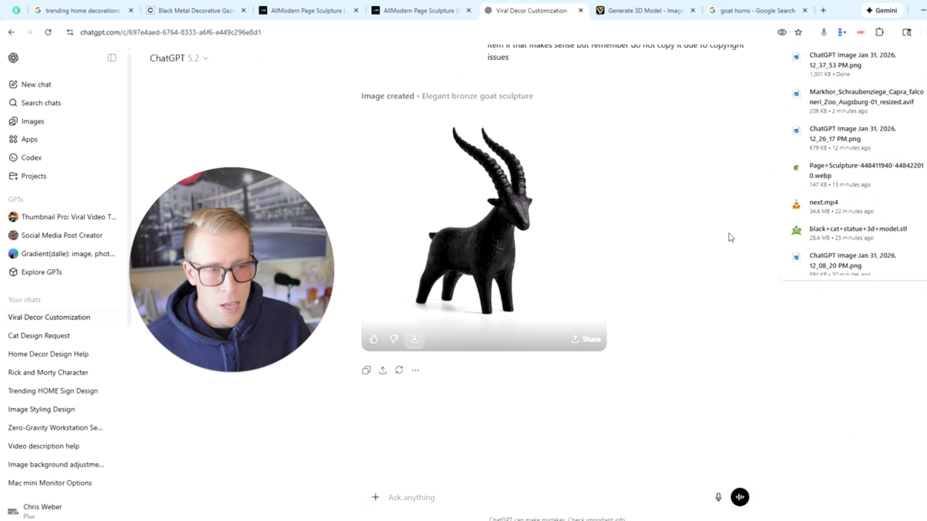
Switch to Tripo, upload the downloaded goat image and generate a textured model at Ultra mesh quality
click(659, 4)
click(73, 177)
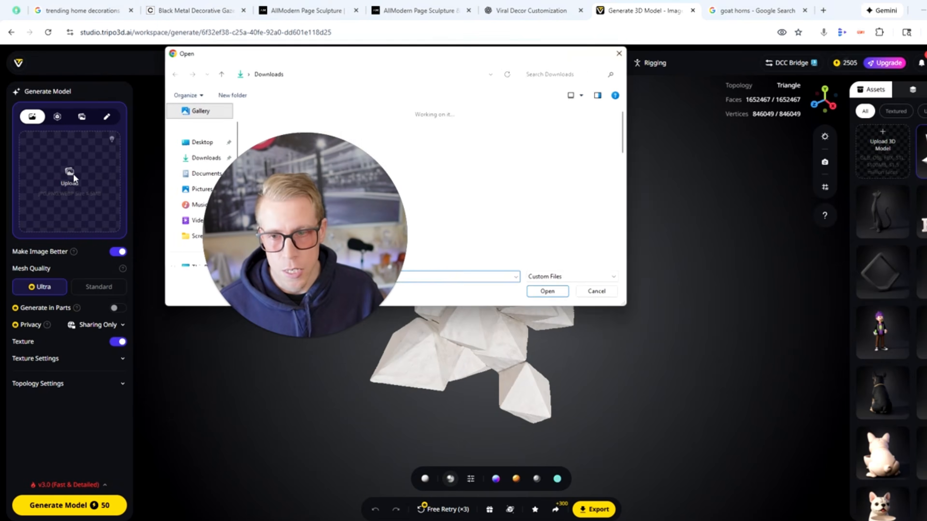
double_click(267, 137)
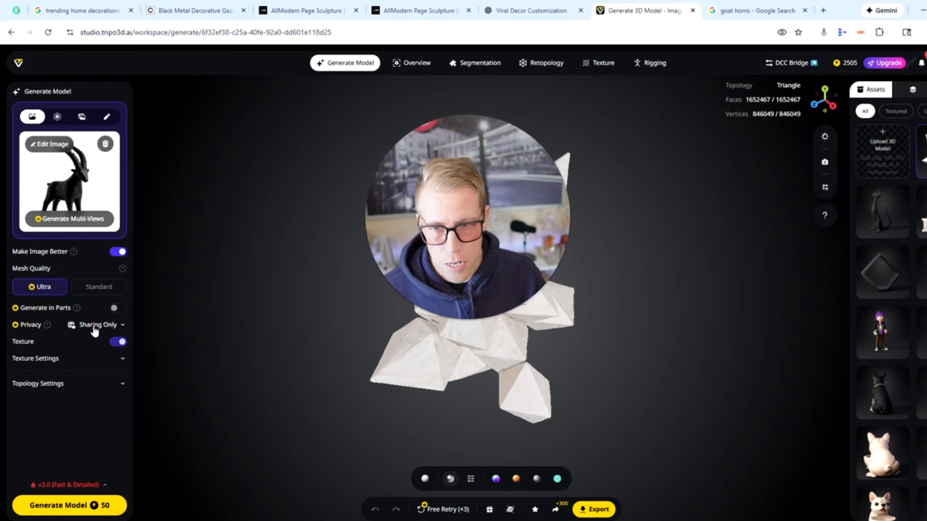
click(71, 505)
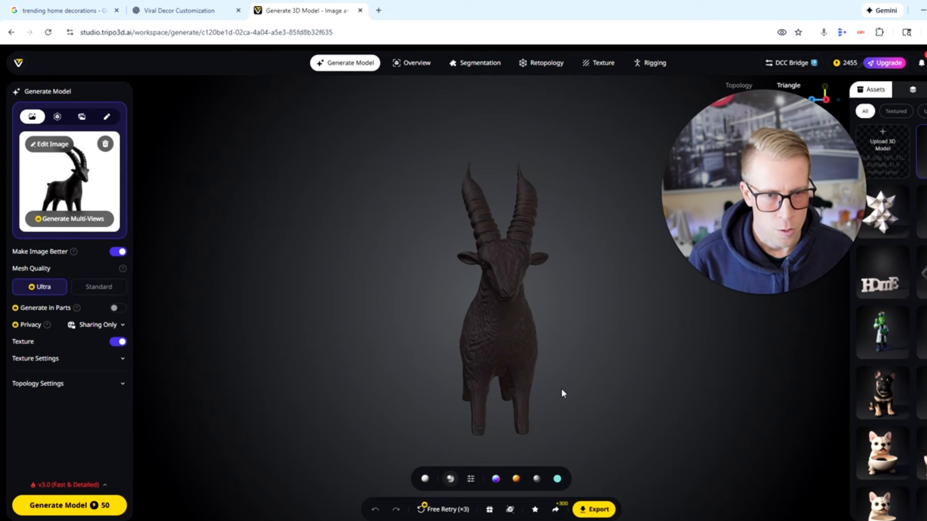
Inspect the generated goat model from the side and export it as STL
drag(562, 390, 631, 388)
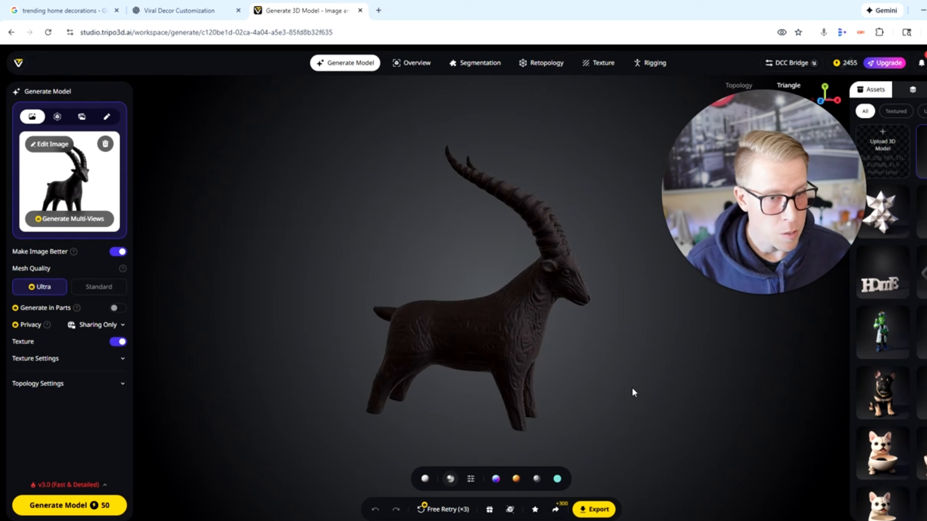
click(594, 509)
click(564, 427)
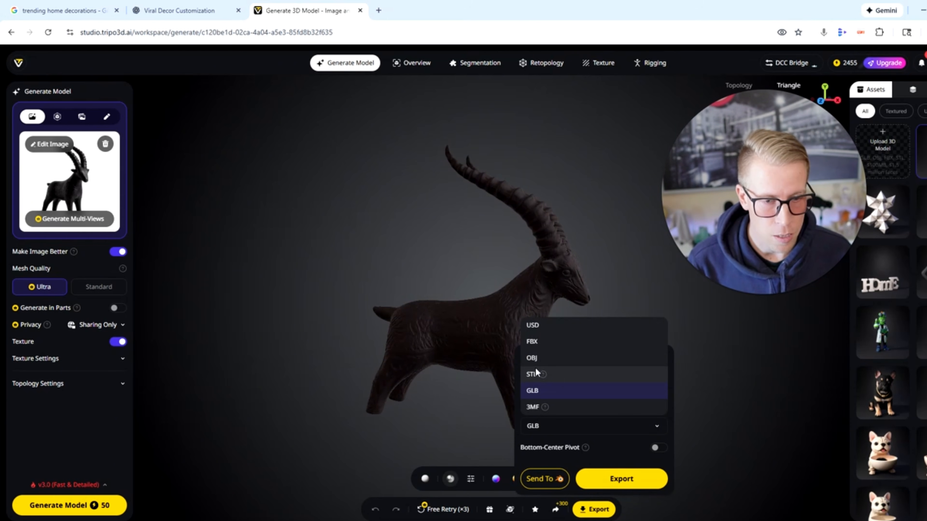
click(561, 378)
click(646, 480)
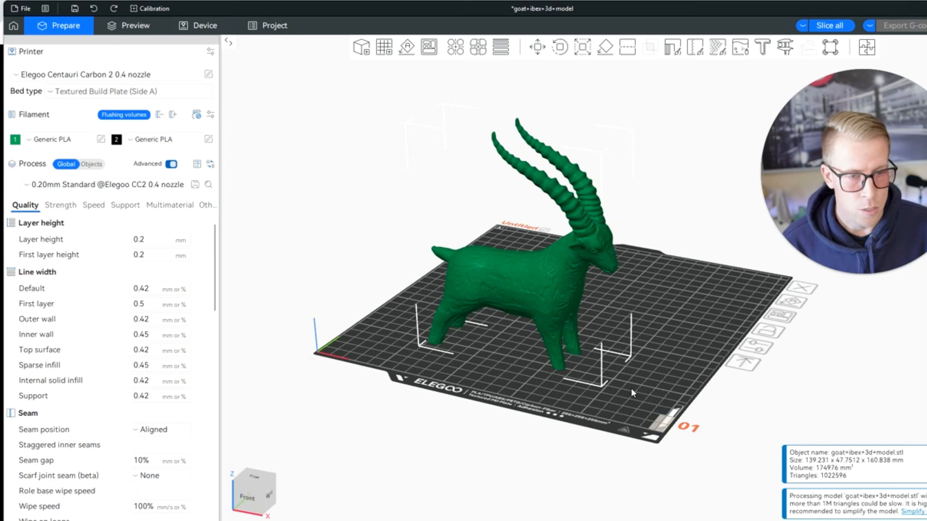
In the Elegoo slicer, remove the second filament from the goat project and set filament 1's color to gray
mouse_move(631, 388)
mouse_down()
mouse_move(672, 379)
mouse_move(613, 401)
mouse_move(646, 386)
mouse_up()
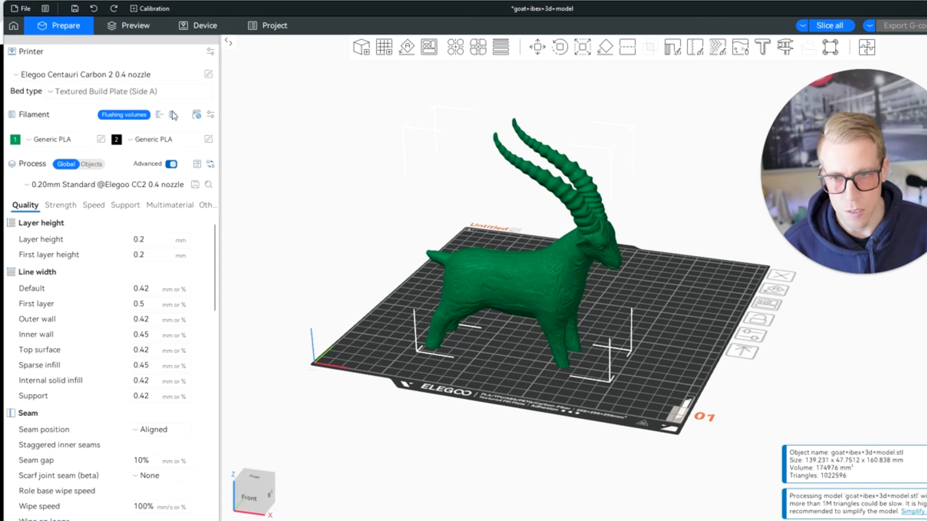
click(160, 115)
click(15, 139)
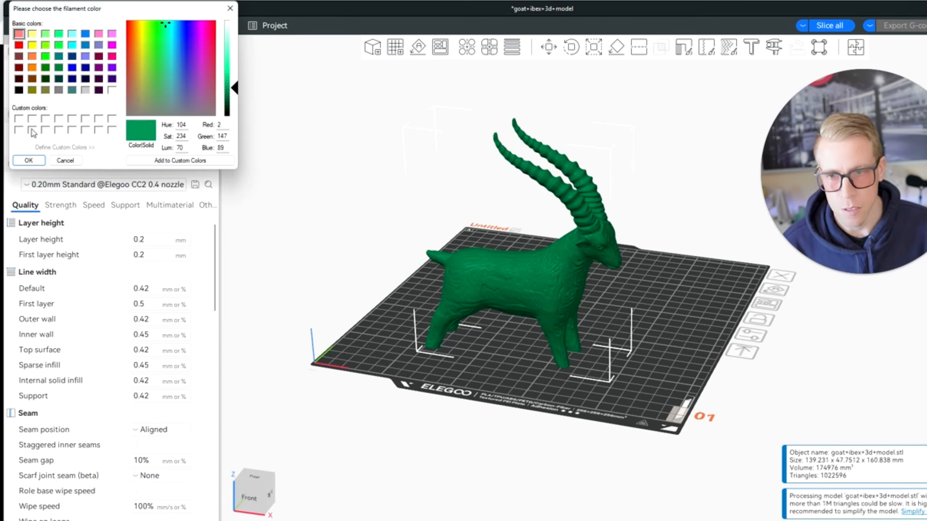
click(86, 91)
click(29, 160)
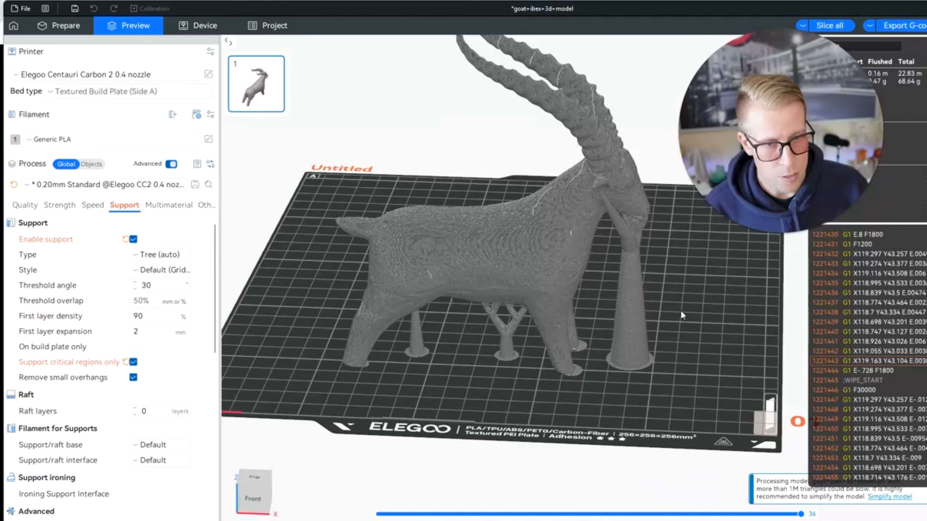
Examine the sliced goat and its tree supports from another angle
mouse_move(680, 310)
mouse_down()
mouse_move(627, 310)
mouse_move(680, 315)
mouse_move(674, 309)
mouse_up()
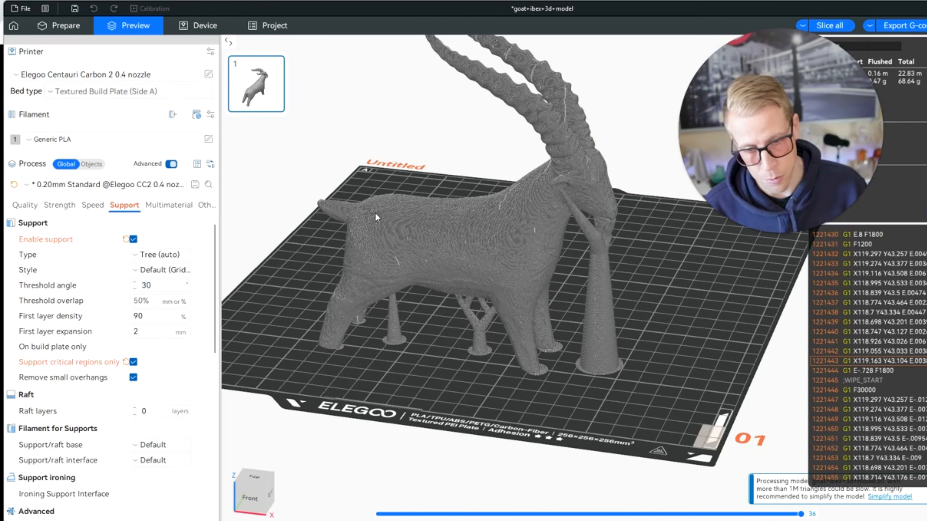